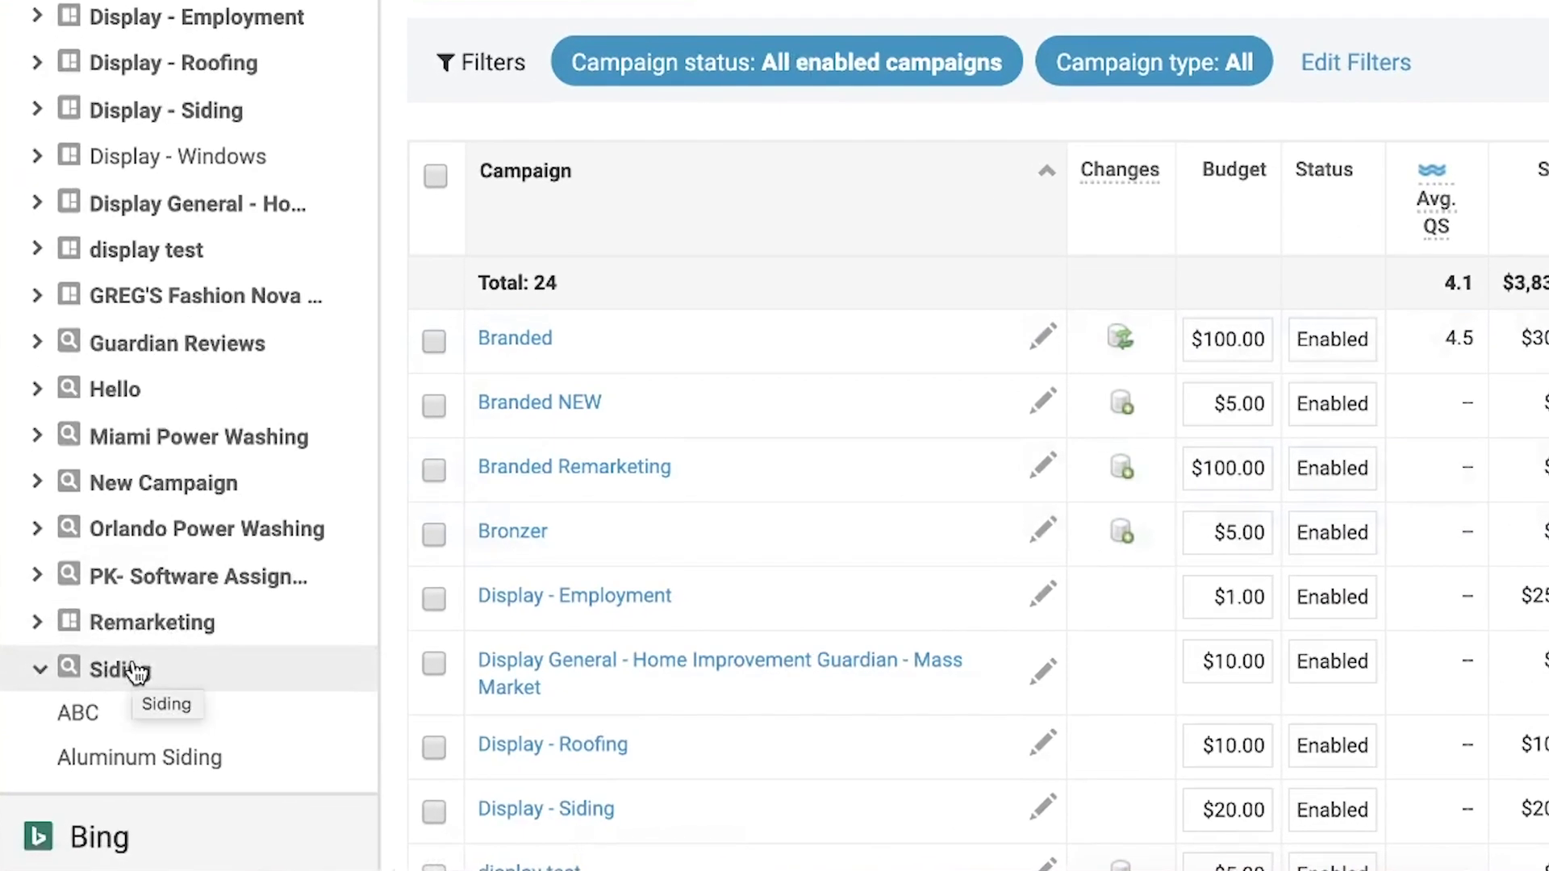
Show the Siding campaign's 319 keywords and the top search queries for +smart +siding
{"action": "left_click", "coordinate": [136, 670]}
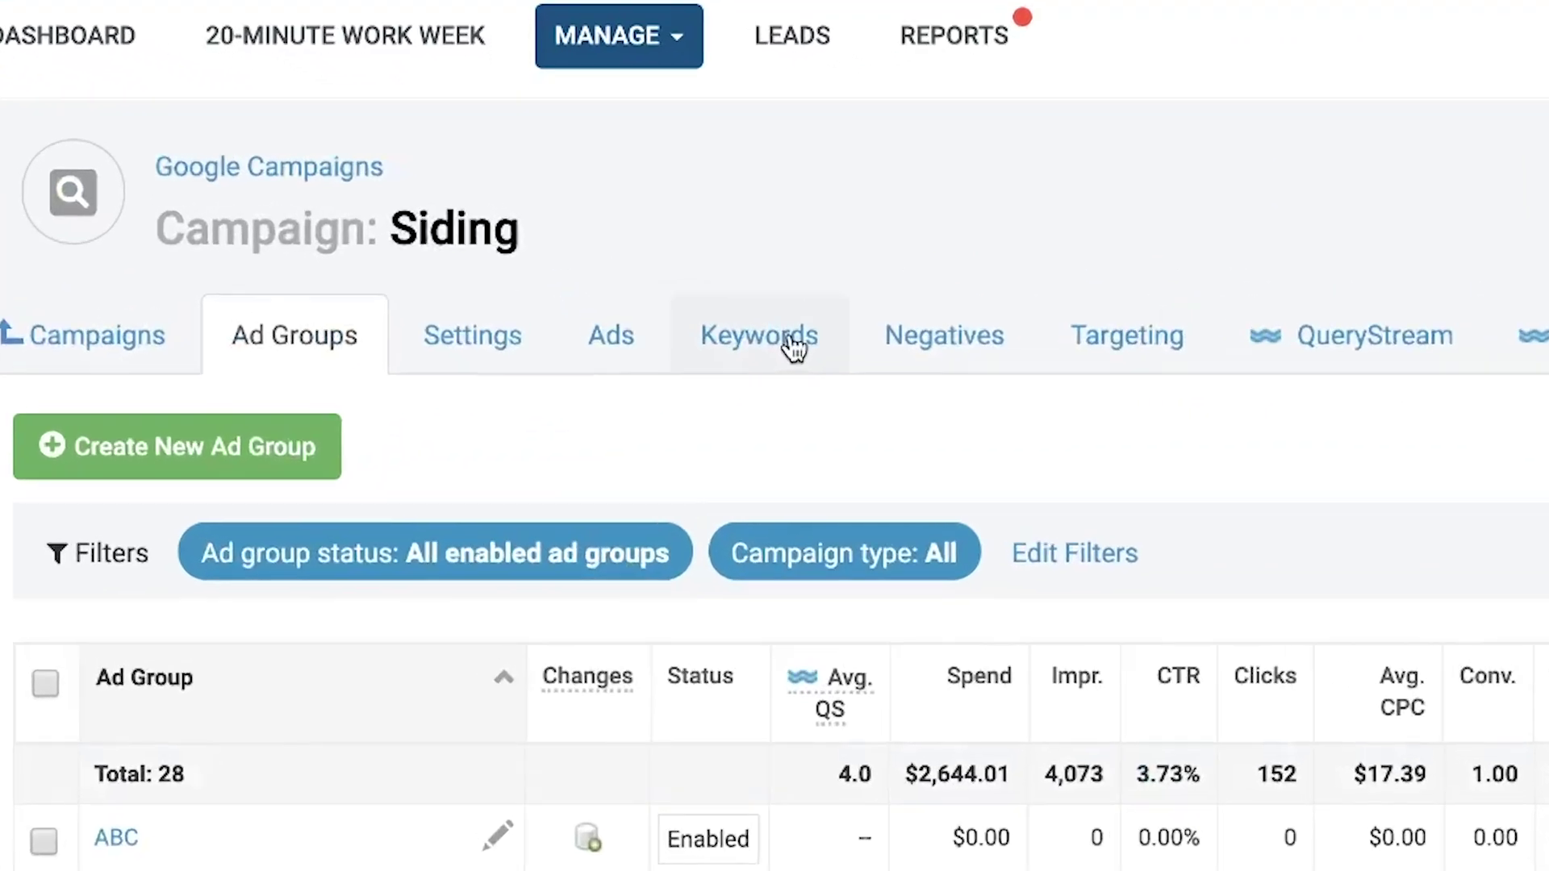
{"action": "left_click", "coordinate": [698, 292]}
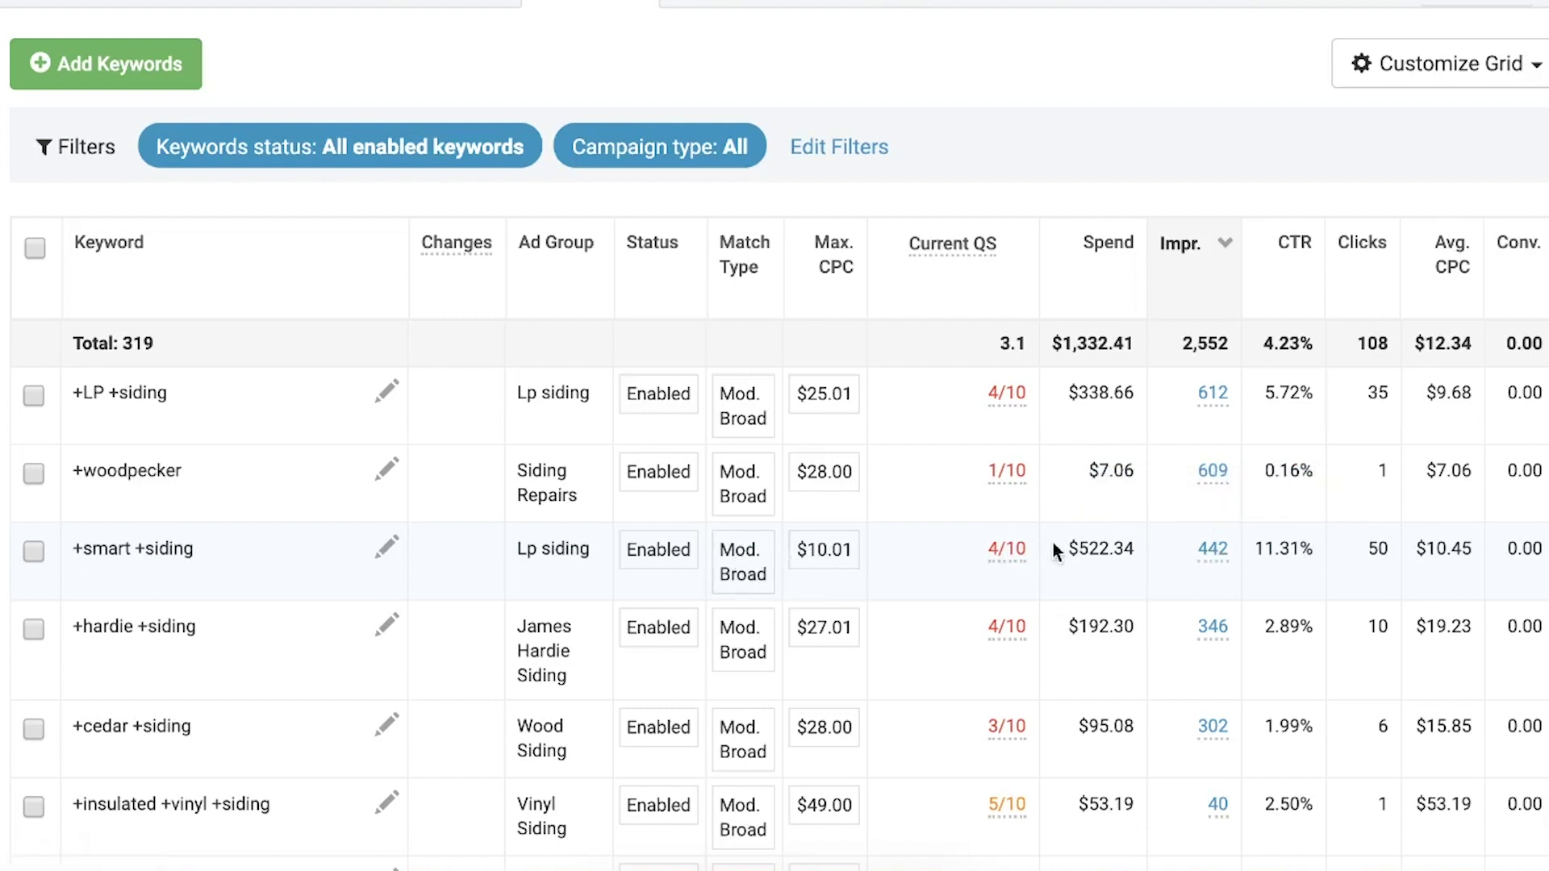
{"action": "left_click", "coordinate": [1214, 555]}
Bring up the +smart +siding QueryStream report (17 queries, $222.32 spend) and its filter options
{"action": "scroll", "coordinate": [1217, 555], "scroll_direction": "down", "scroll_amount": 1}
{"action": "scroll", "coordinate": [1217, 555], "scroll_direction": "down", "scroll_amount": 4}
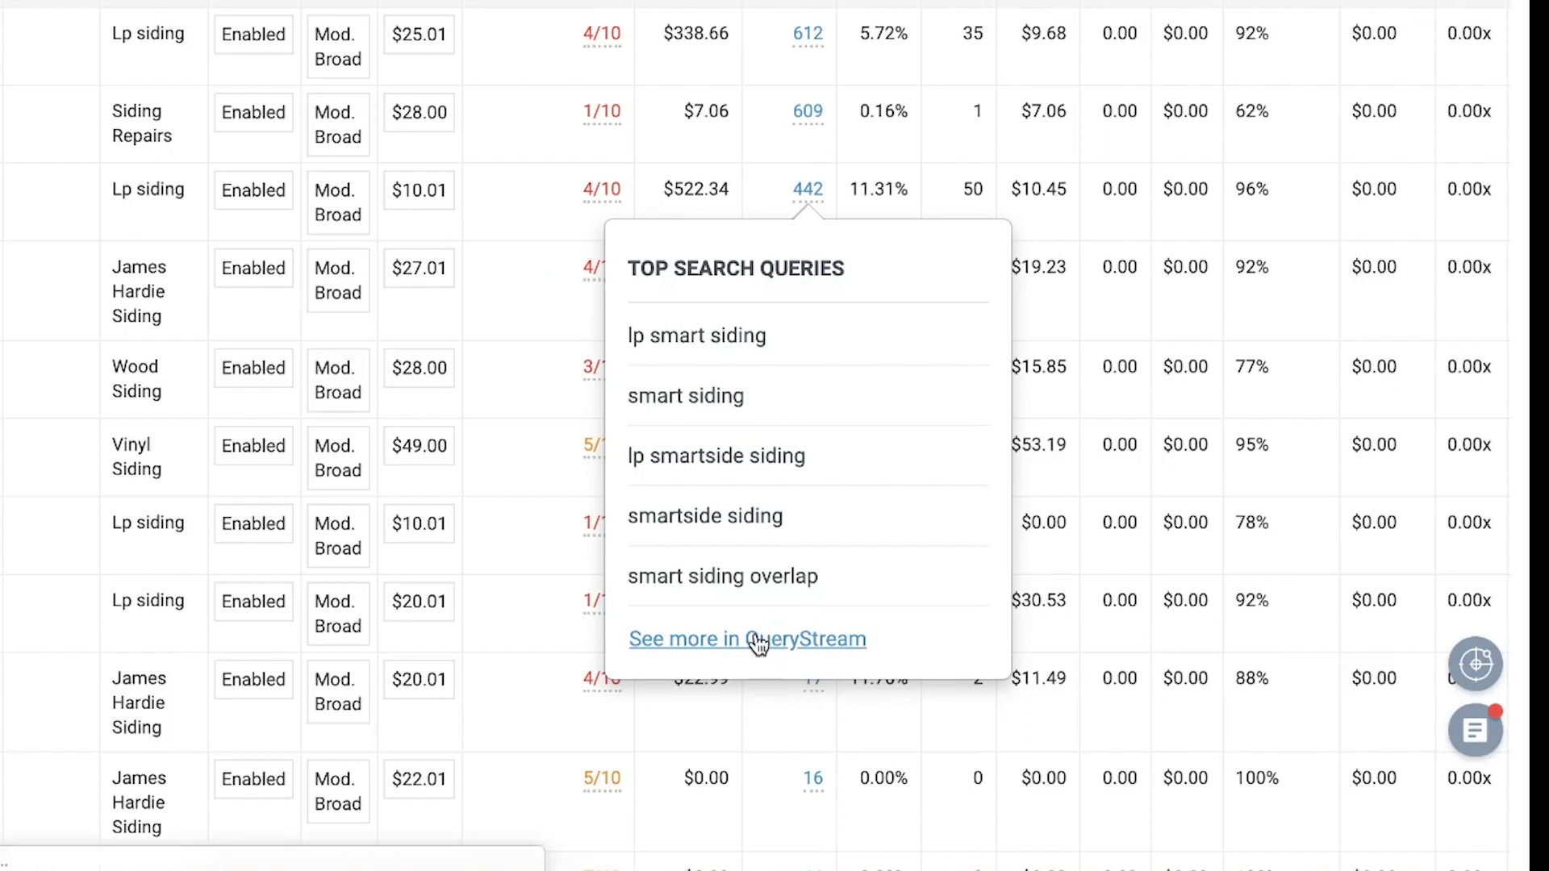
{"action": "left_click", "coordinate": [758, 642]}
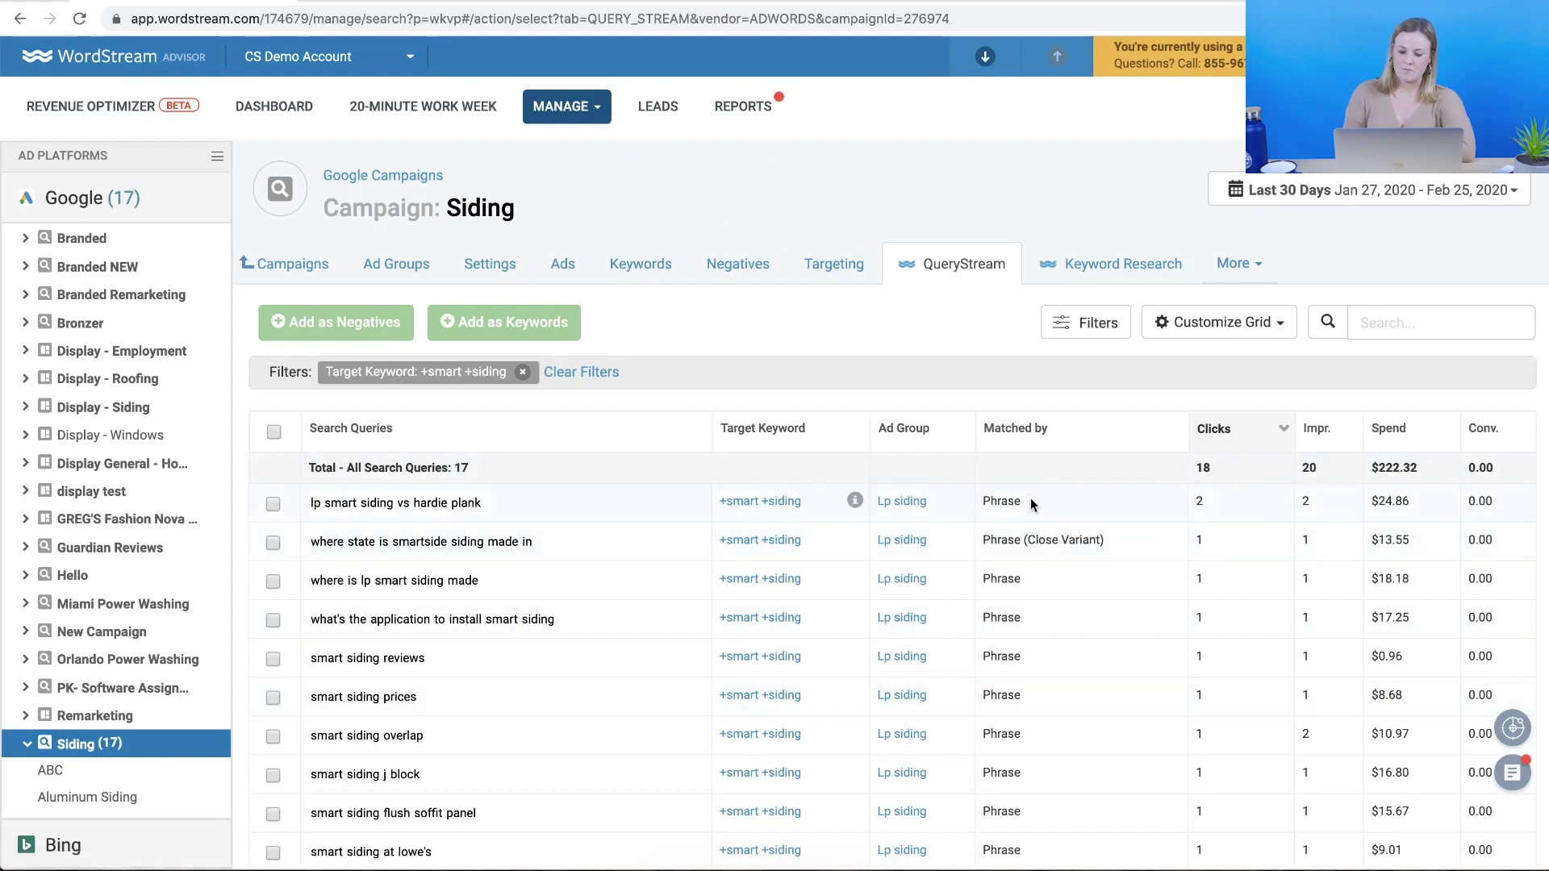
{"action": "scroll", "coordinate": [1031, 501], "scroll_direction": "down", "scroll_amount": 3}
{"action": "scroll", "coordinate": [1031, 504], "scroll_direction": "down", "scroll_amount": 5}
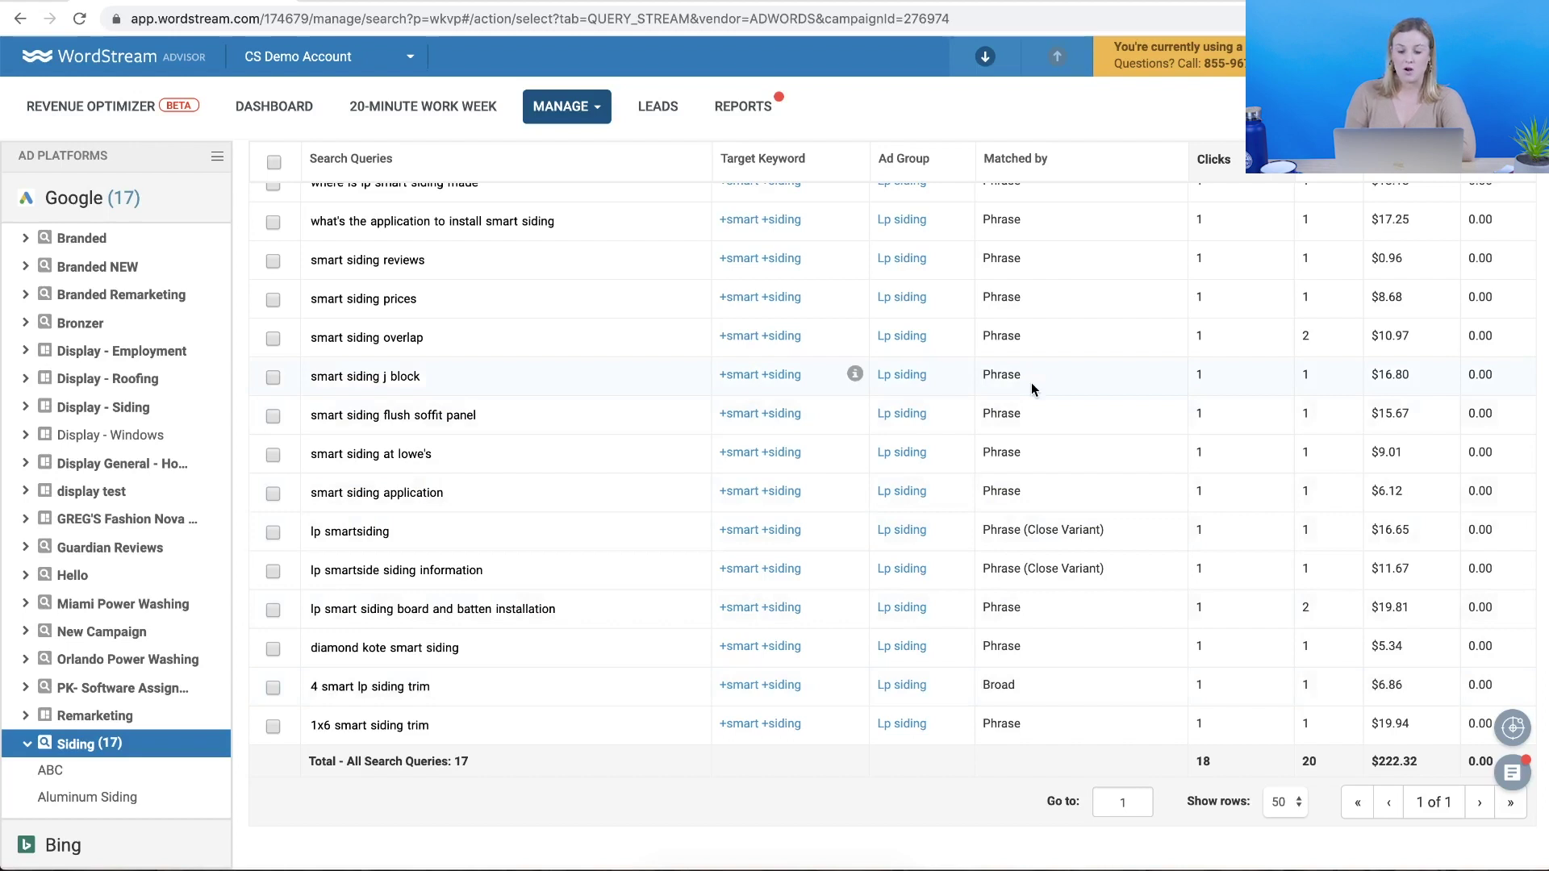
{"action": "scroll", "coordinate": [1031, 386], "scroll_direction": "up", "scroll_amount": 5}
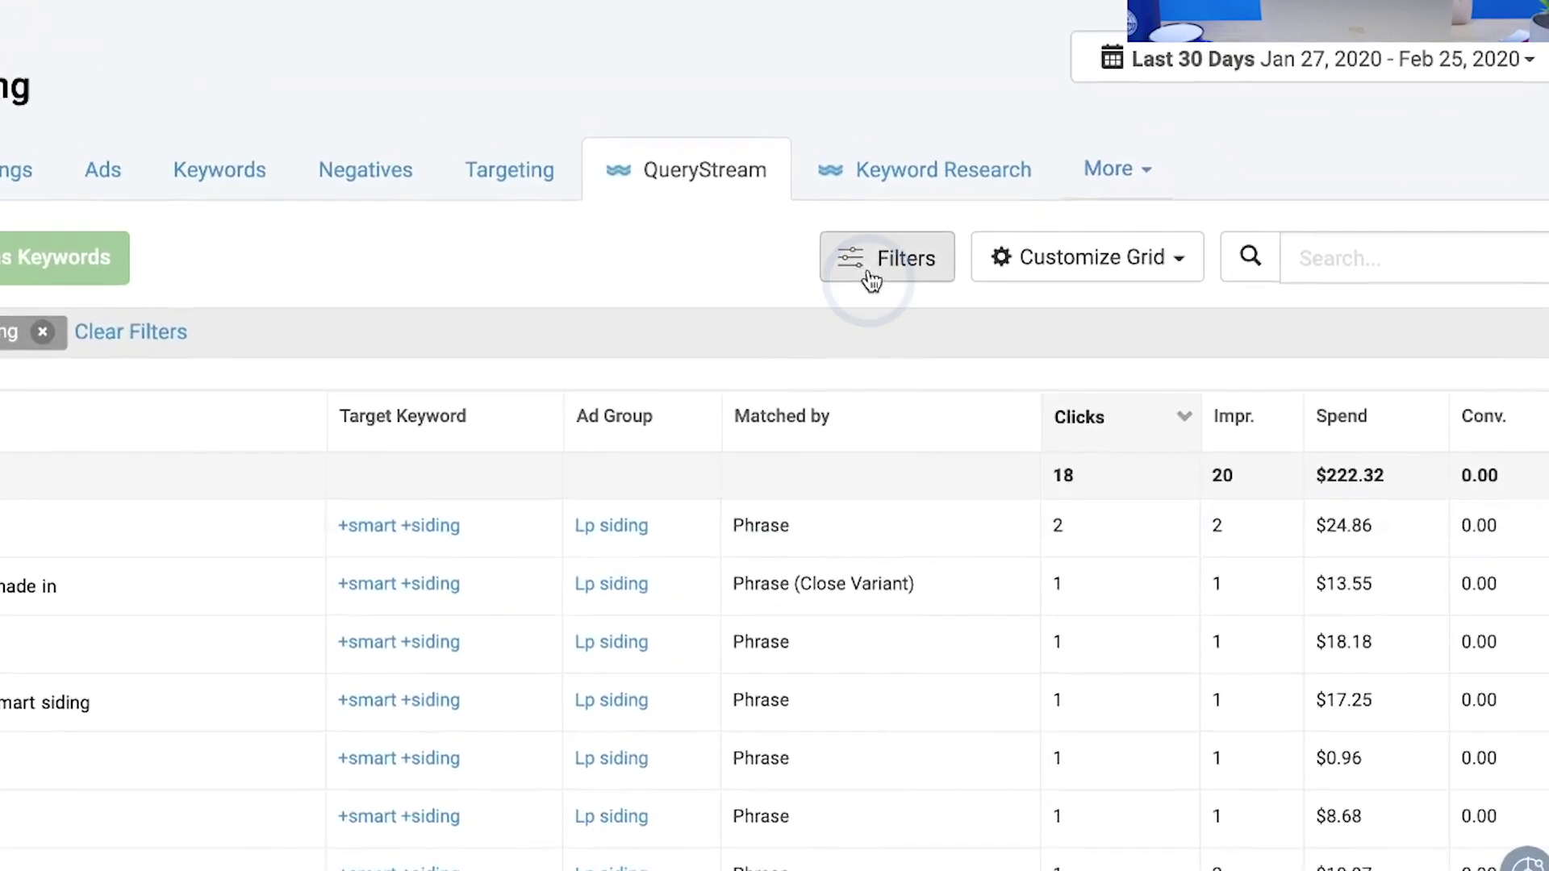
{"action": "left_click", "coordinate": [1076, 326]}
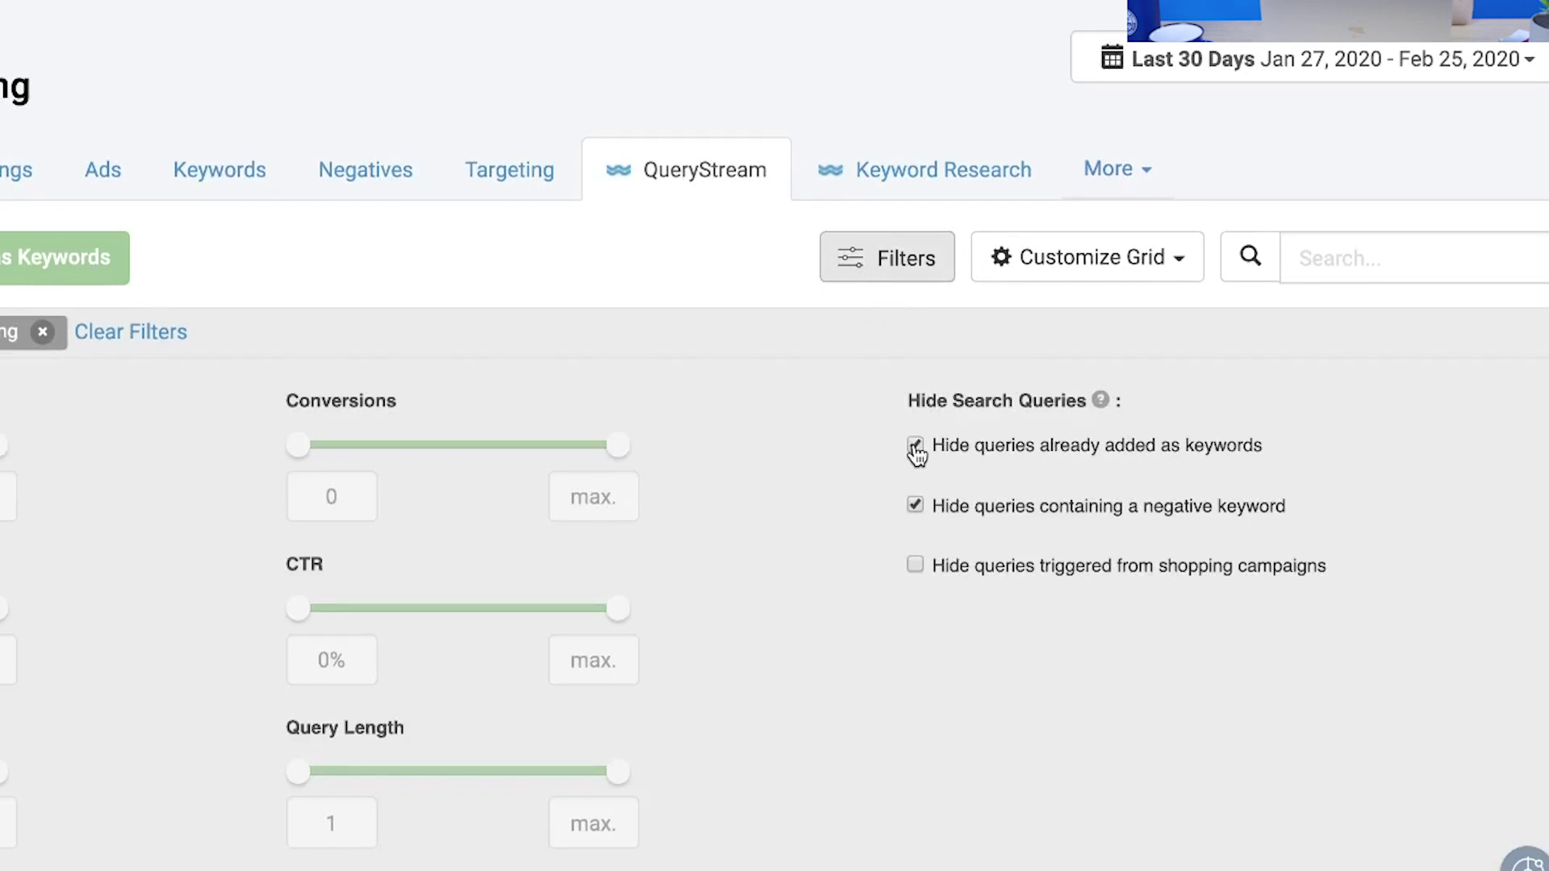
Include already-added queries to show all 23, sorted by match type from Broad
{"action": "left_click", "coordinate": [916, 448]}
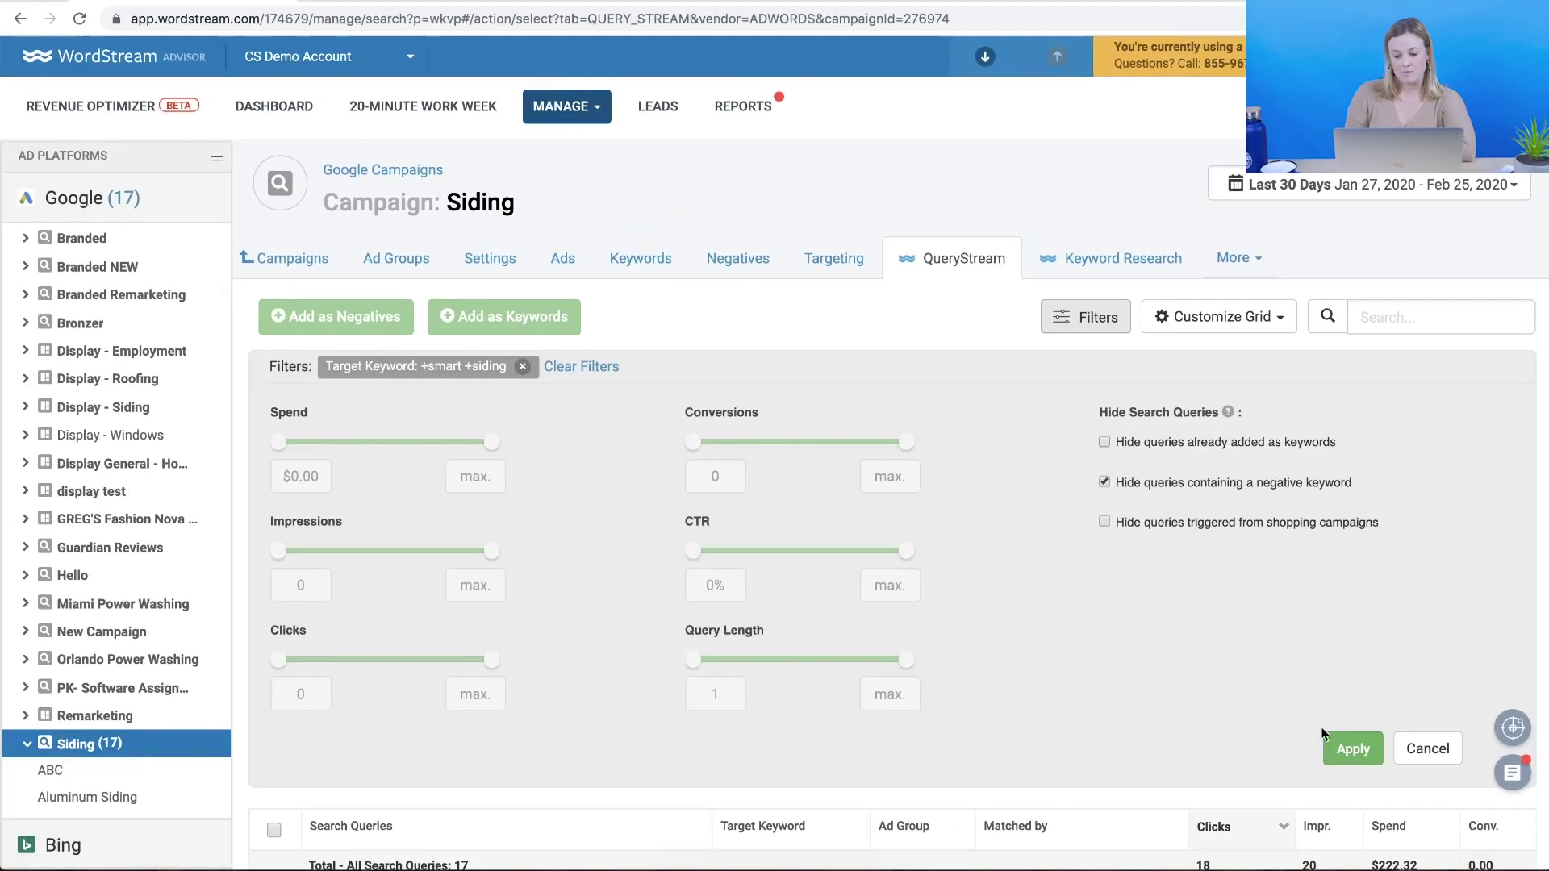
{"action": "left_click", "coordinate": [1340, 749]}
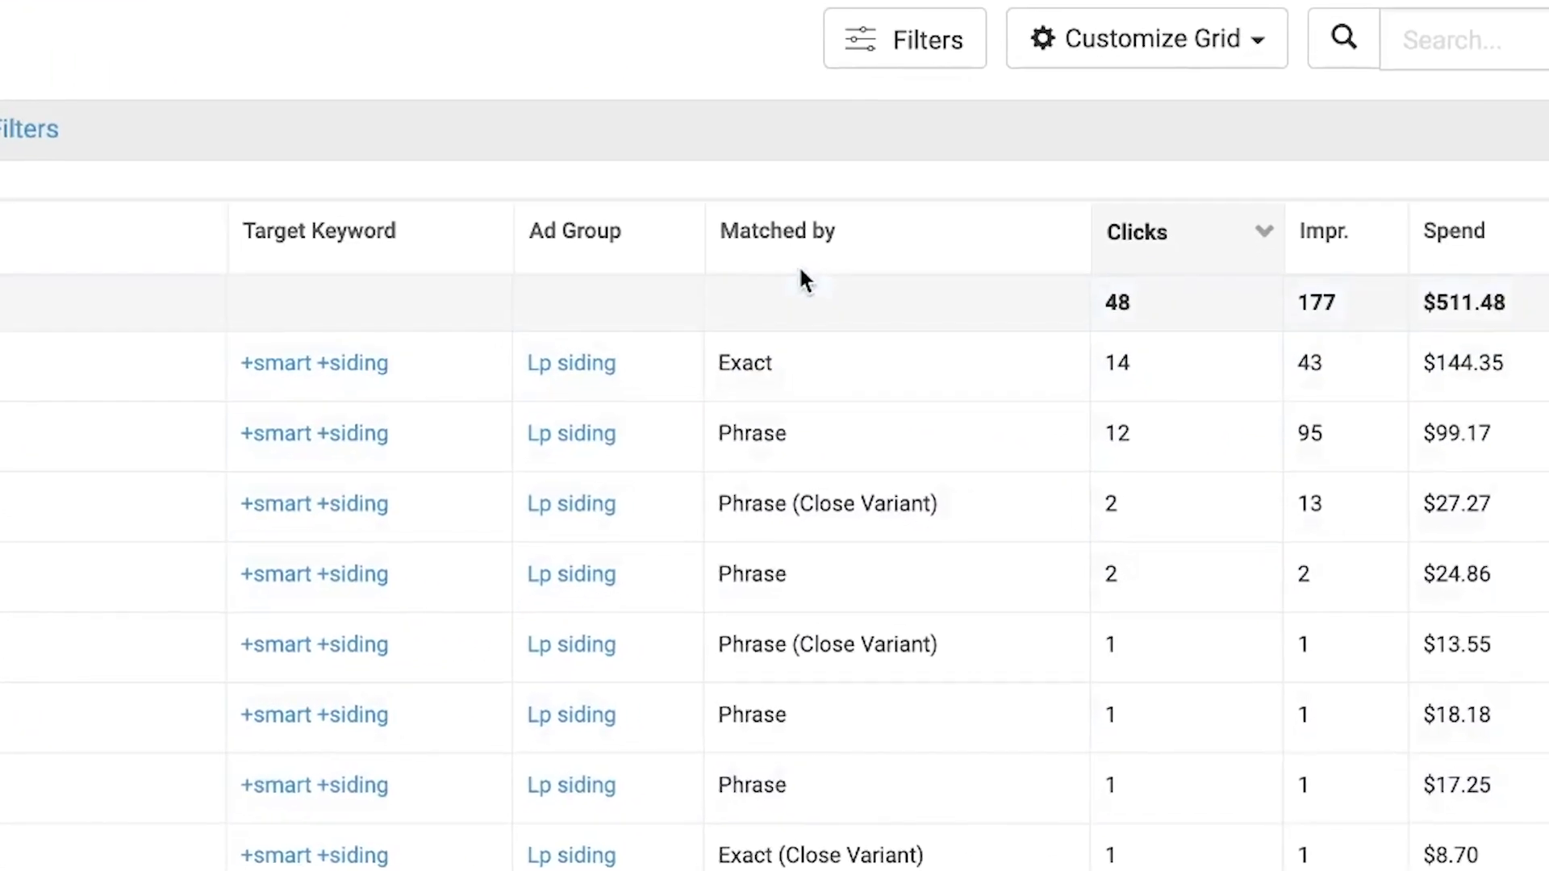
{"action": "left_click", "coordinate": [802, 235]}
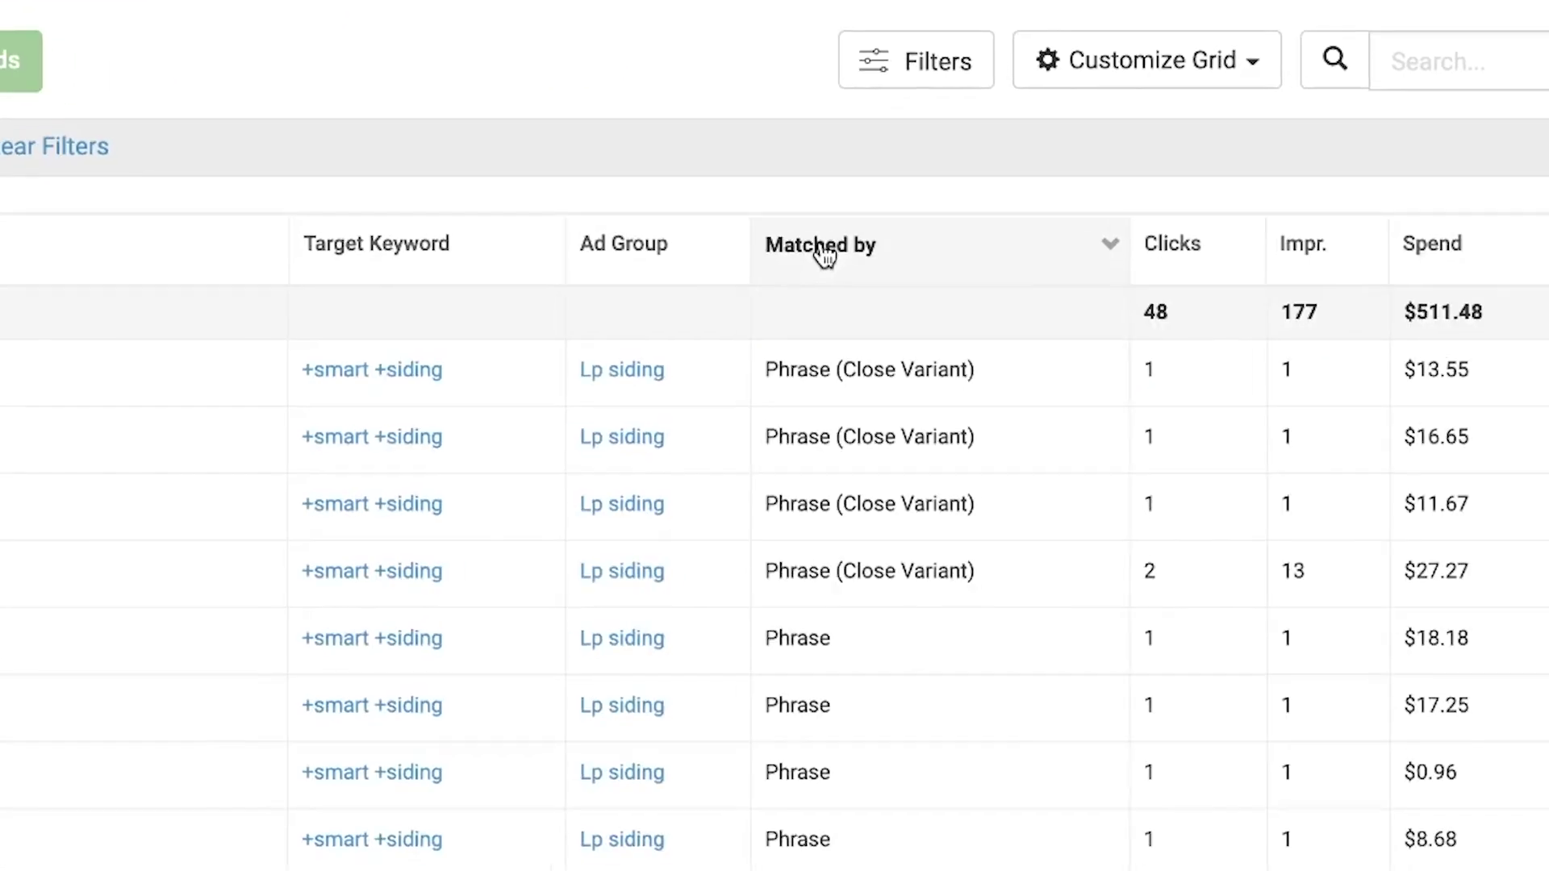
{"action": "left_click", "coordinate": [822, 250]}
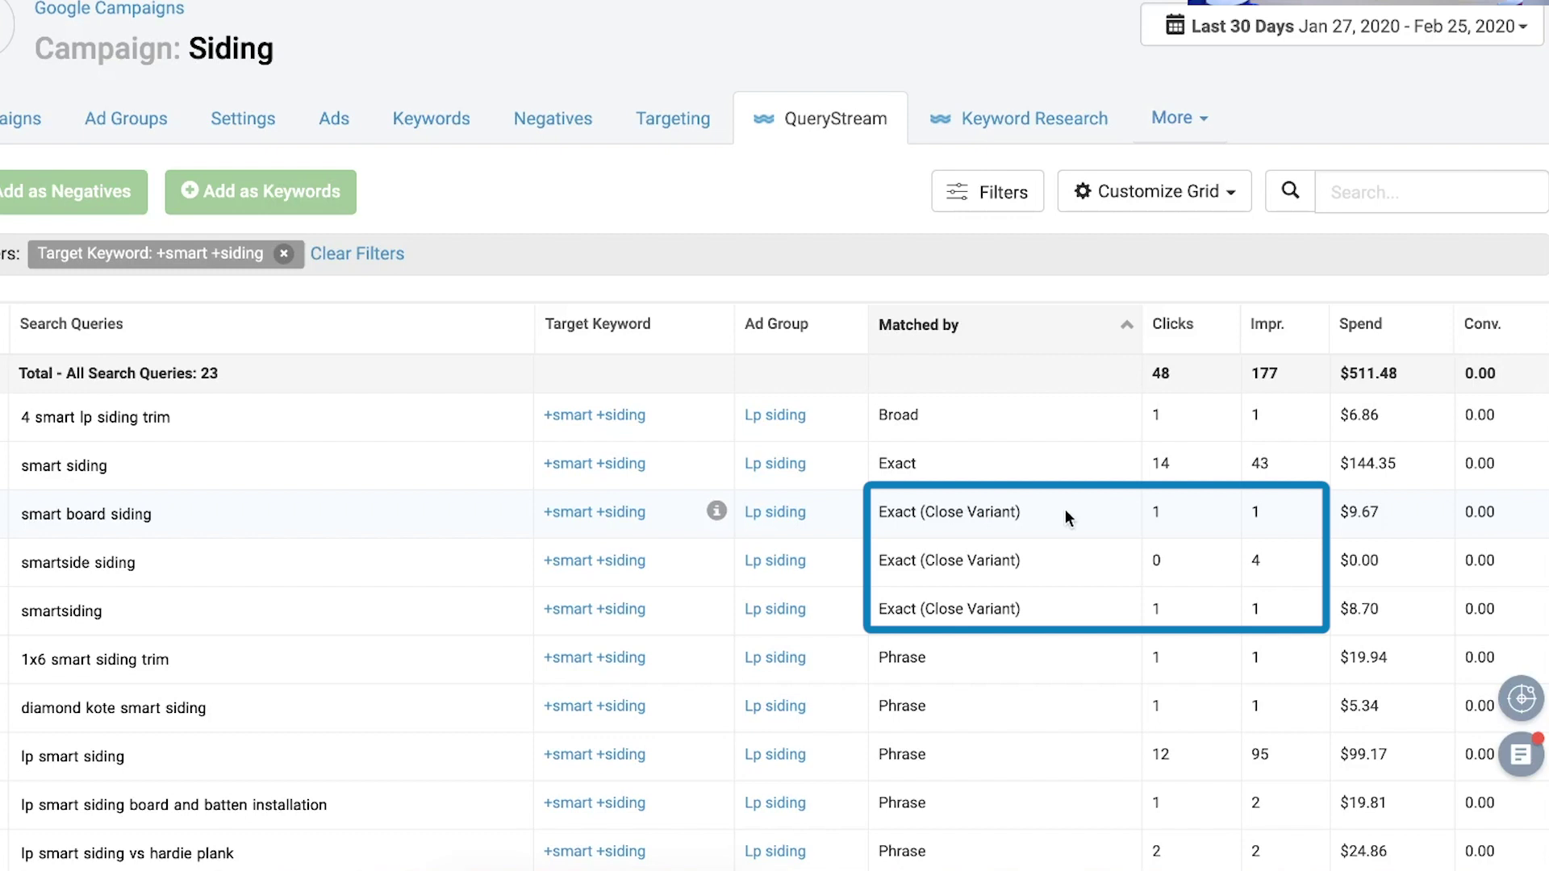
{"action": "scroll", "coordinate": [1065, 510], "scroll_direction": "down", "scroll_amount": 1}
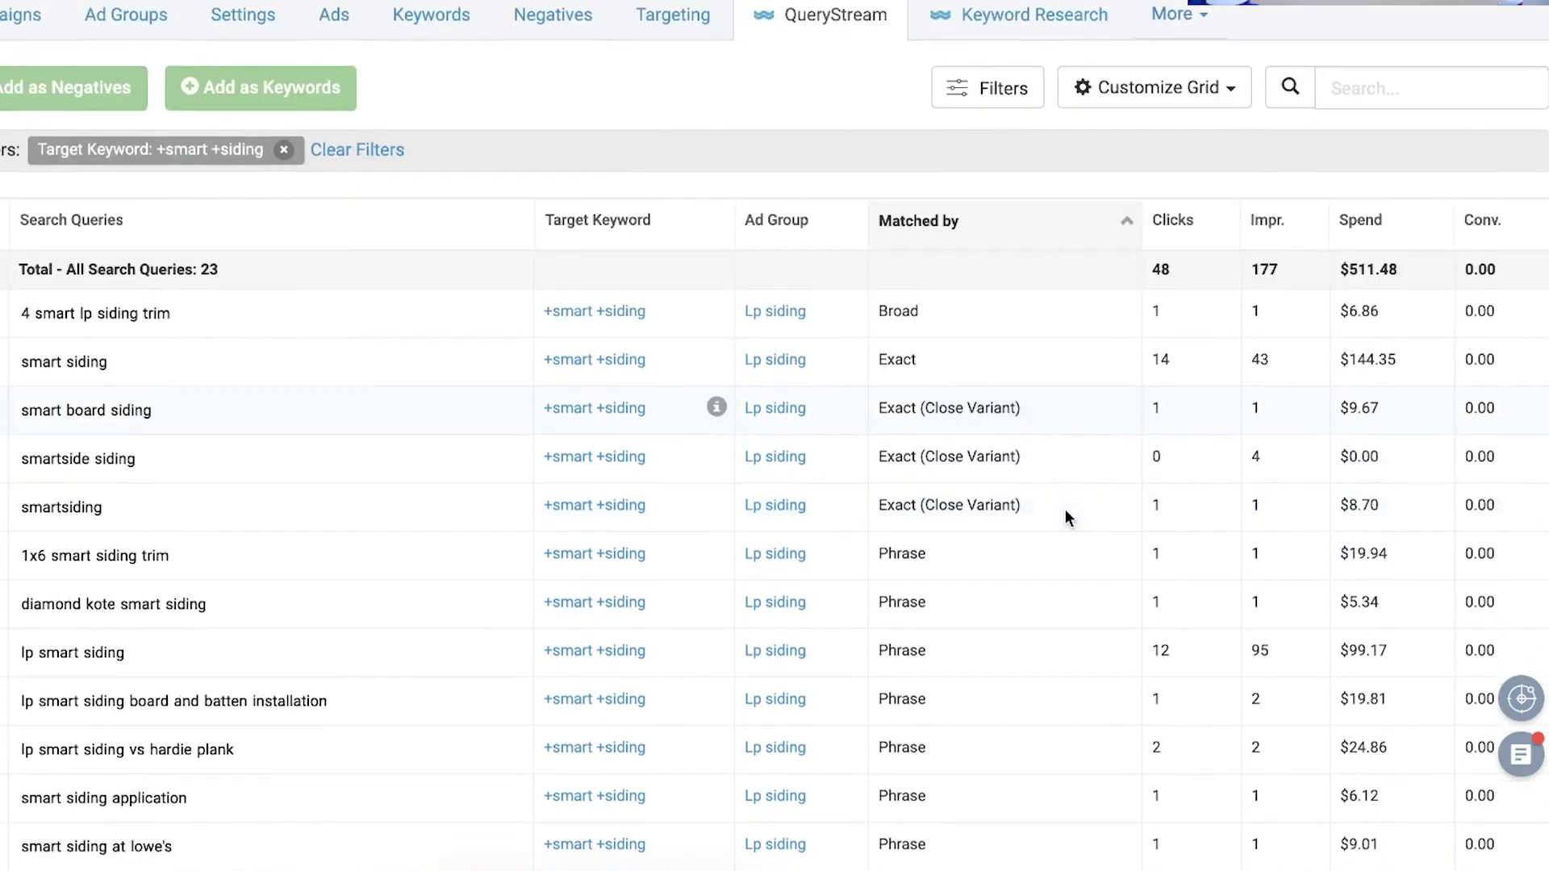
{"action": "scroll", "coordinate": [1065, 510], "scroll_direction": "down", "scroll_amount": 2}
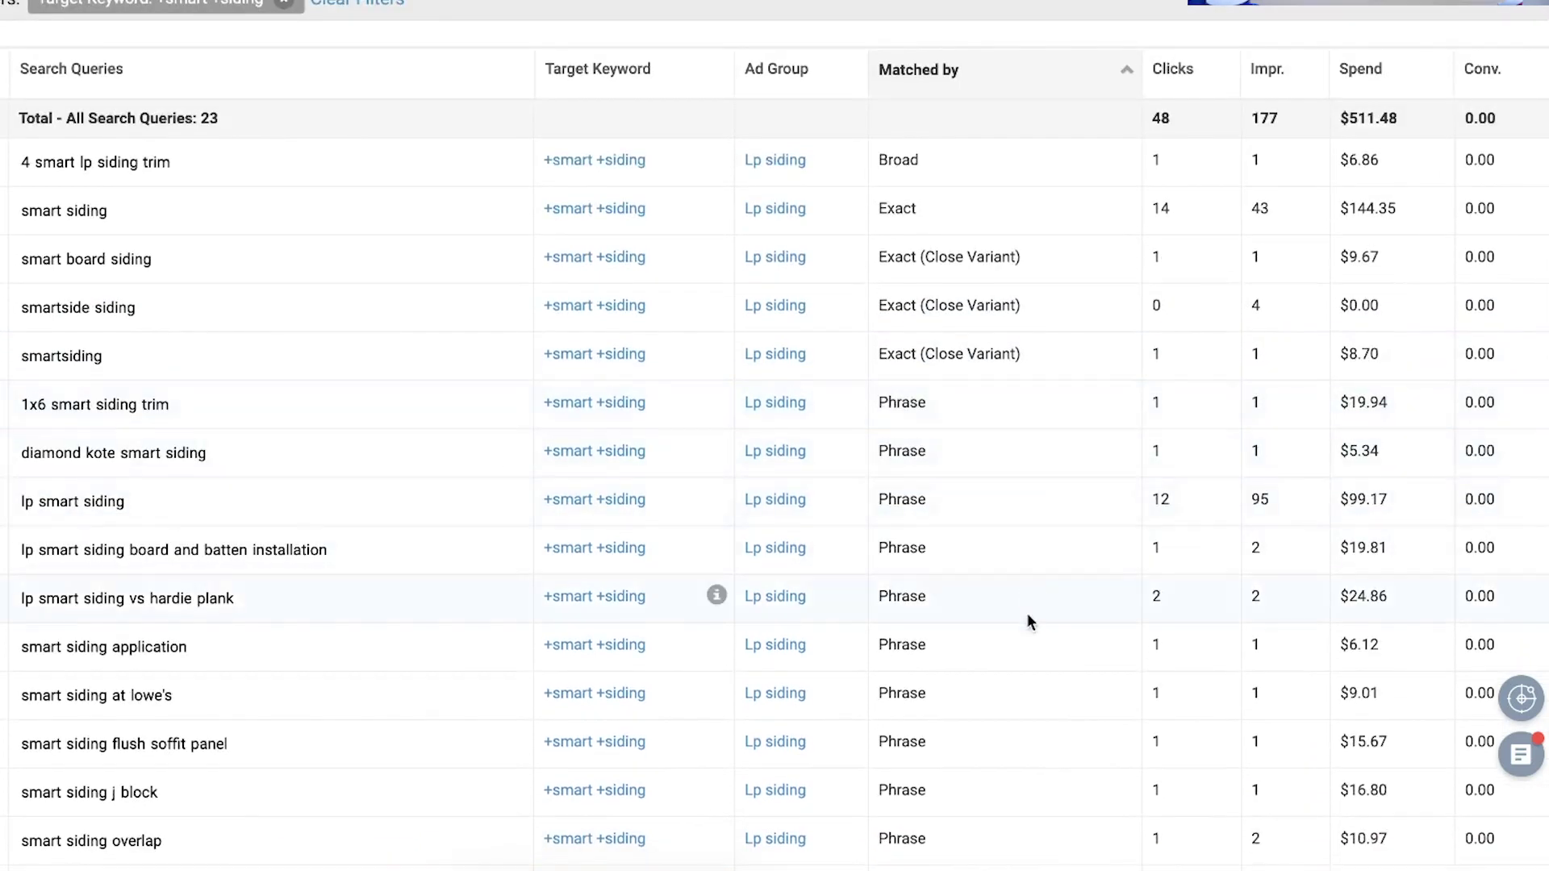
{"action": "scroll", "coordinate": [1029, 617], "scroll_direction": "down", "scroll_amount": 5}
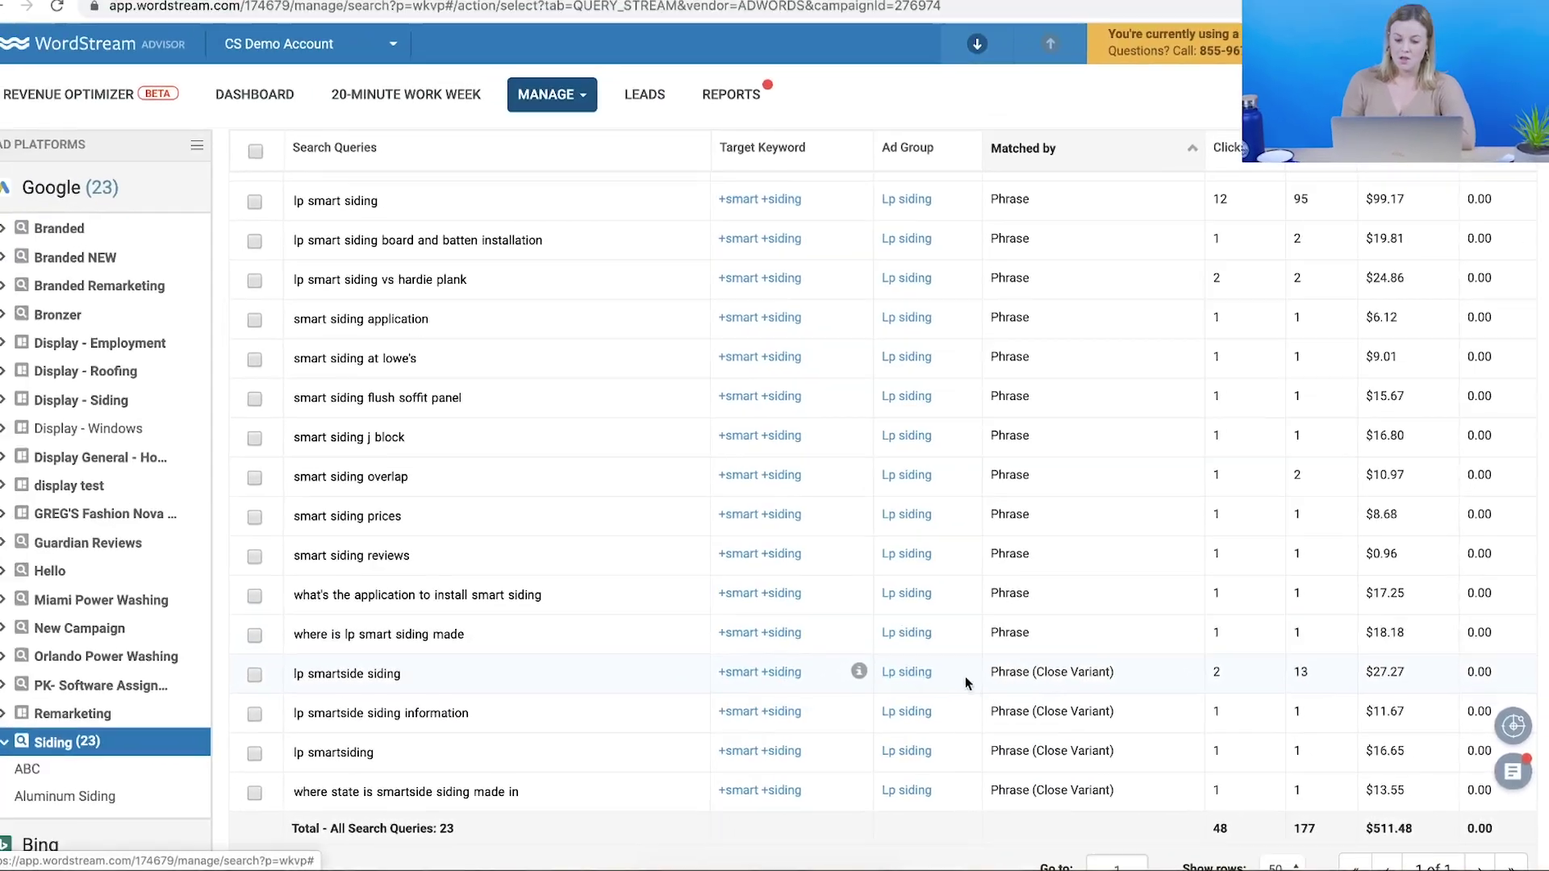
{"action": "scroll", "coordinate": [1048, 657], "scroll_direction": "up", "scroll_amount": 5}
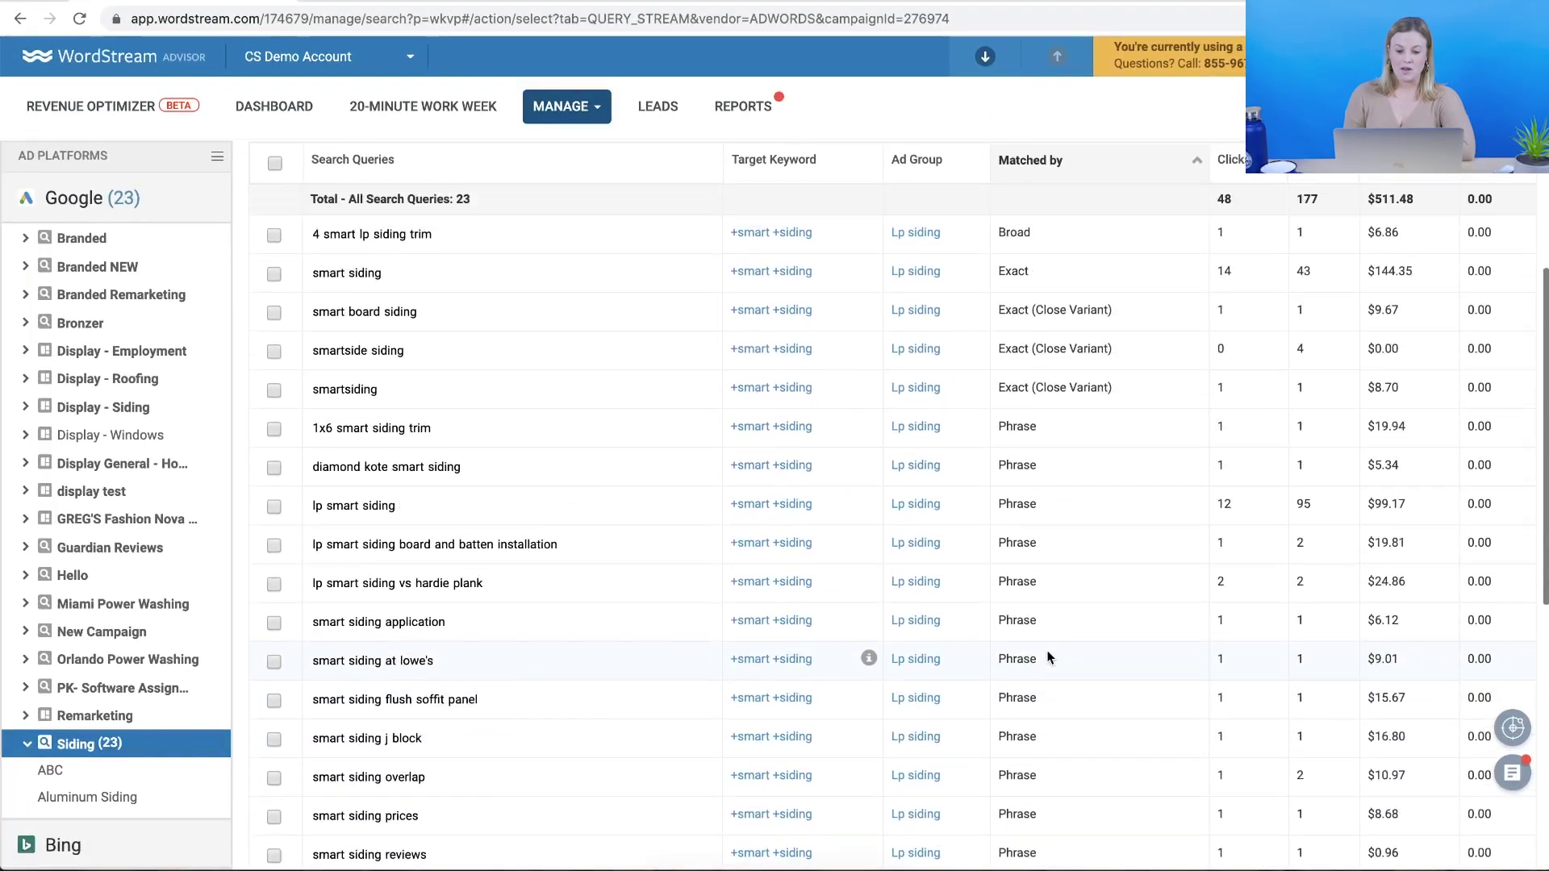
{"action": "scroll", "coordinate": [1048, 657], "scroll_direction": "up", "scroll_amount": 2}
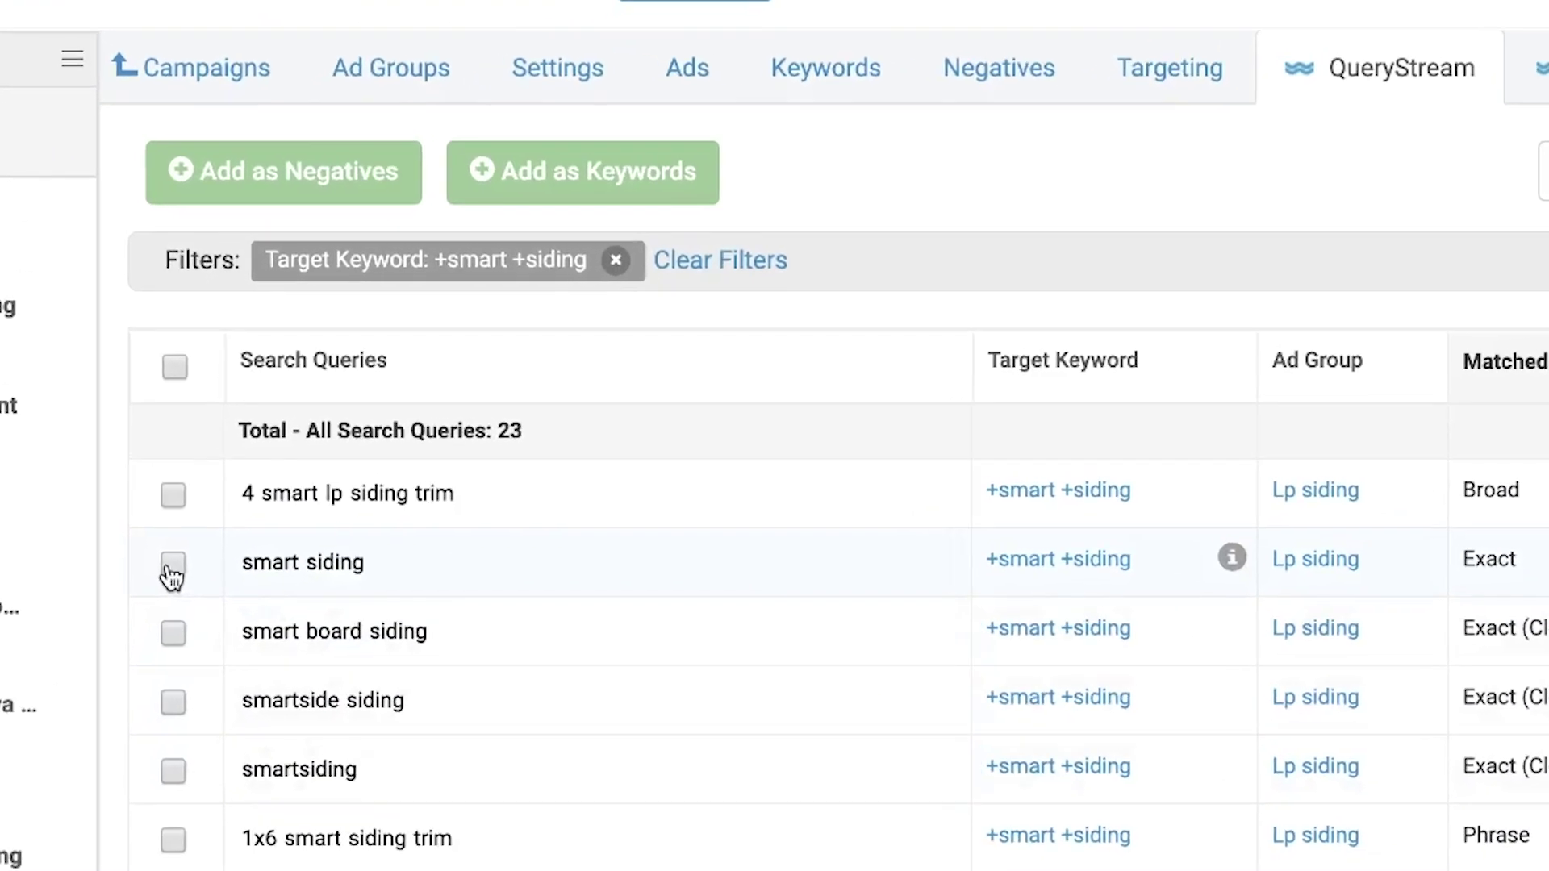
Add the 'smart siding' query as a new keyword with Phrase match type
{"action": "left_click", "coordinate": [172, 567]}
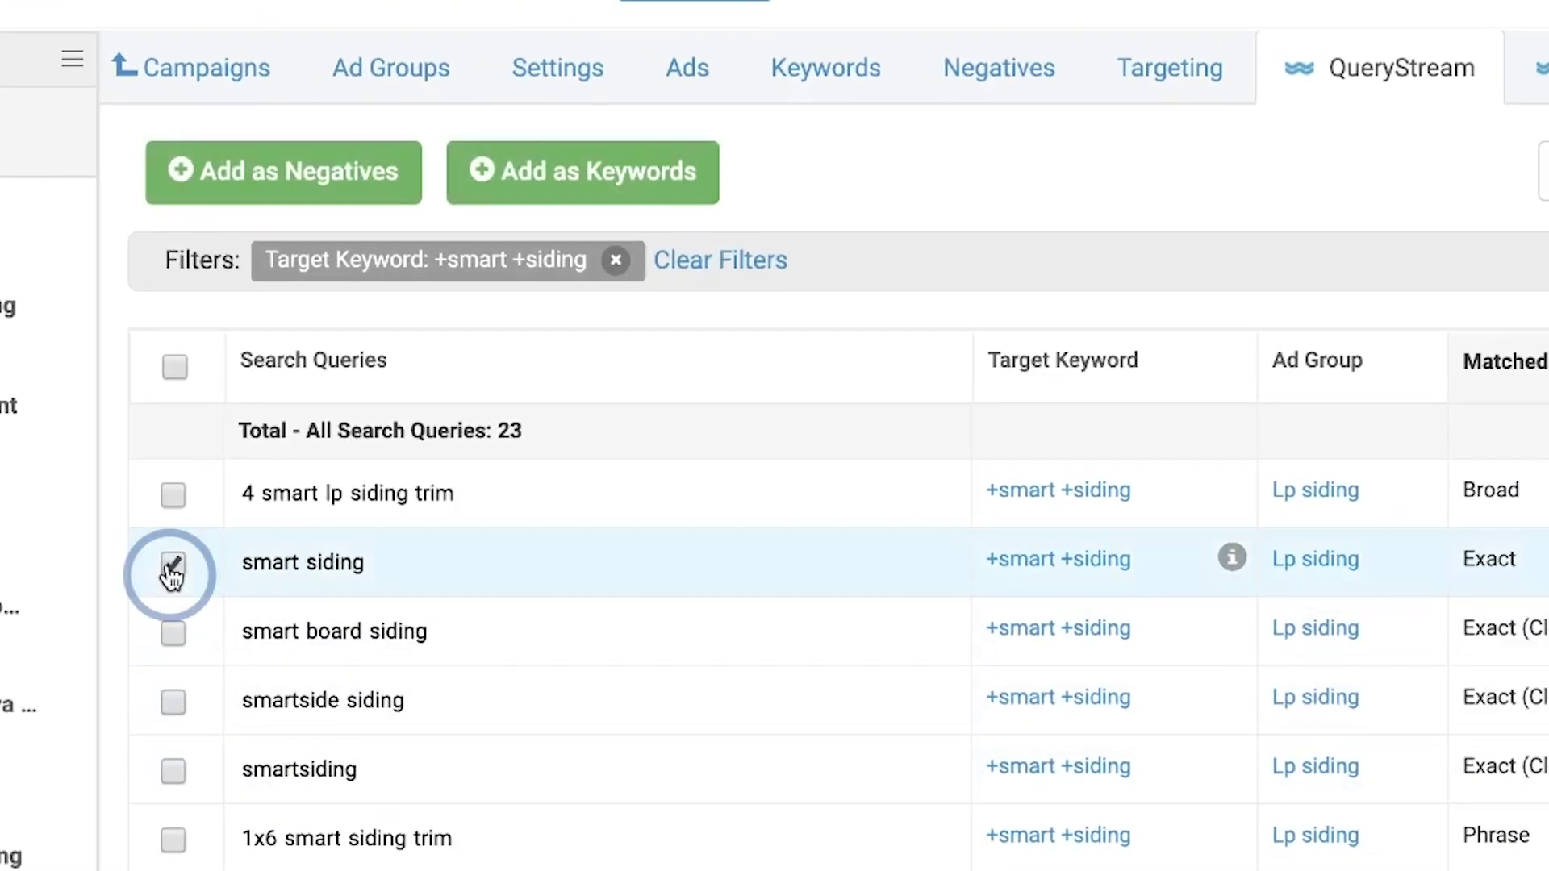
{"action": "left_click", "coordinate": [573, 169]}
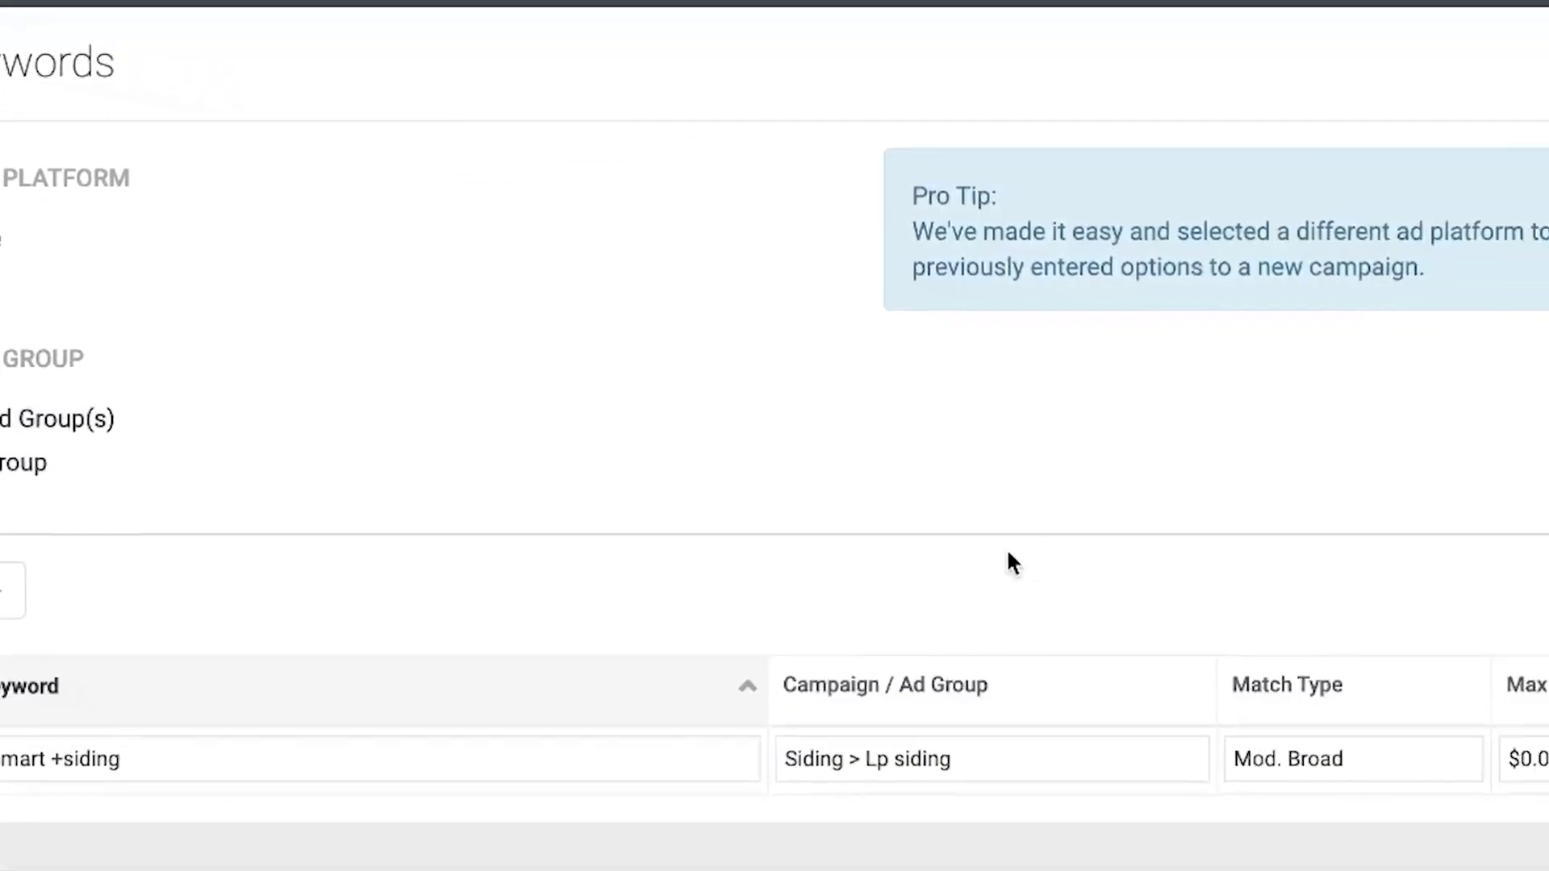
{"action": "left_click", "coordinate": [1140, 718]}
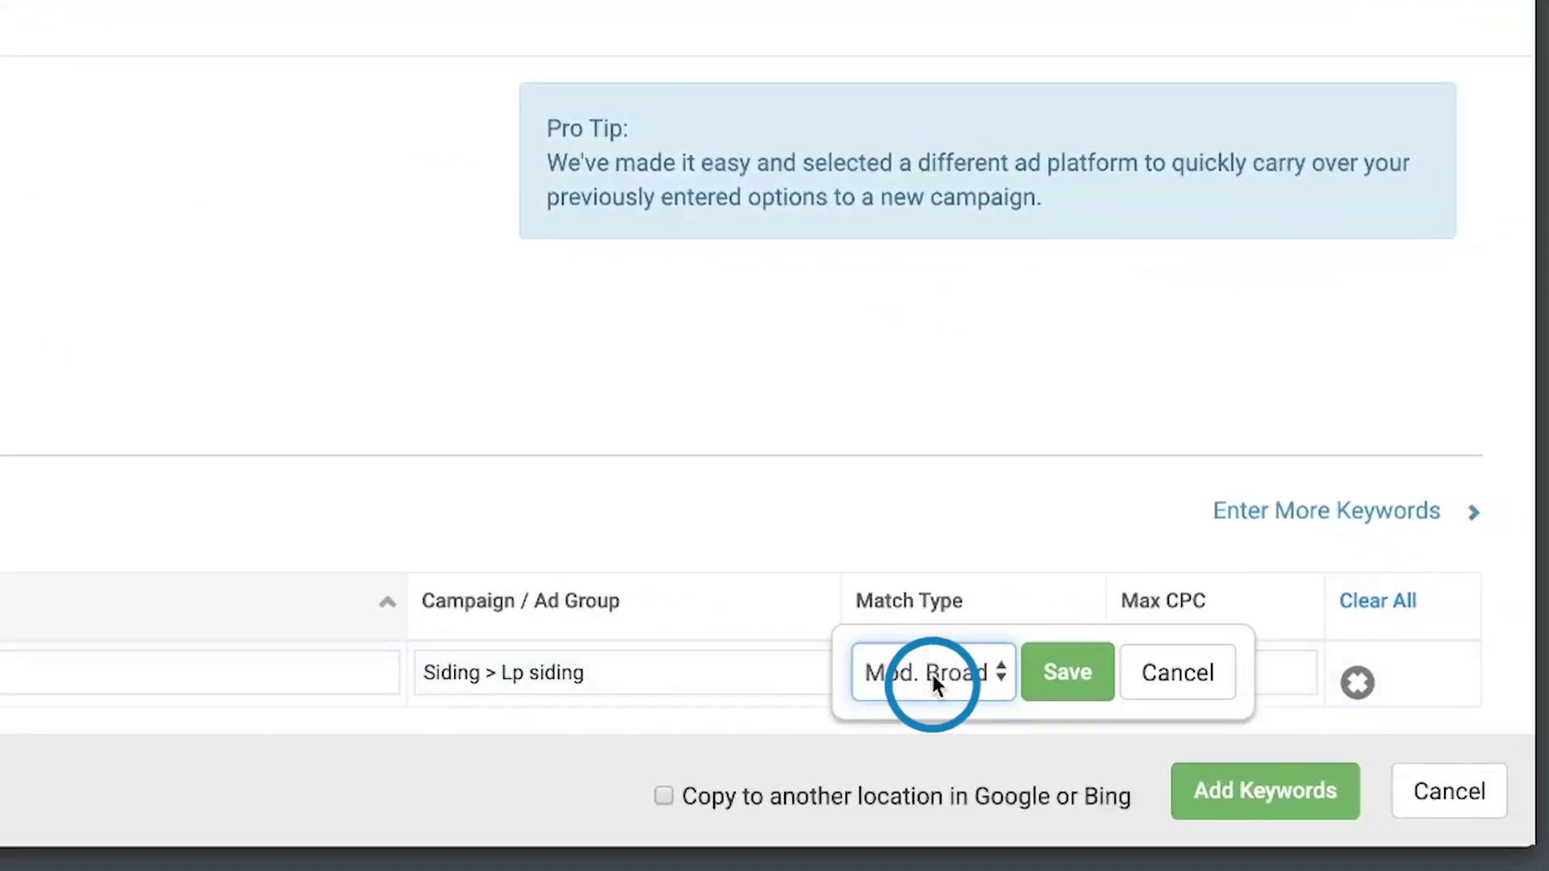
{"action": "left_click", "coordinate": [1137, 717]}
{"action": "left_click", "coordinate": [913, 709]}
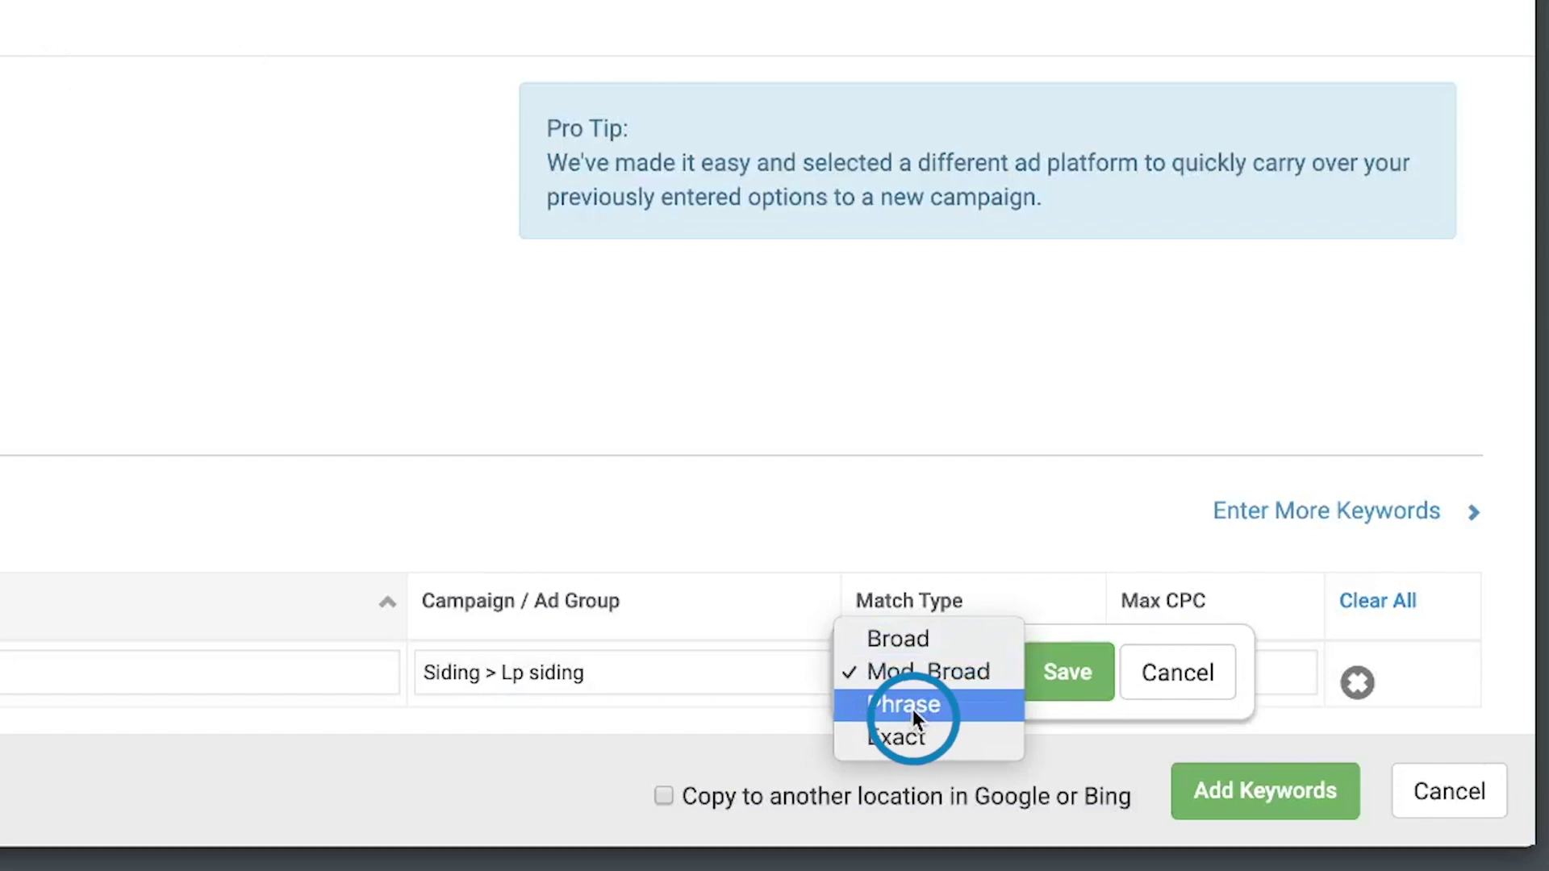
{"action": "left_click", "coordinate": [1065, 669]}
Set its max CPC to $2.00 and add it to Siding > Lp siding
{"action": "left_click", "coordinate": [1227, 673]}
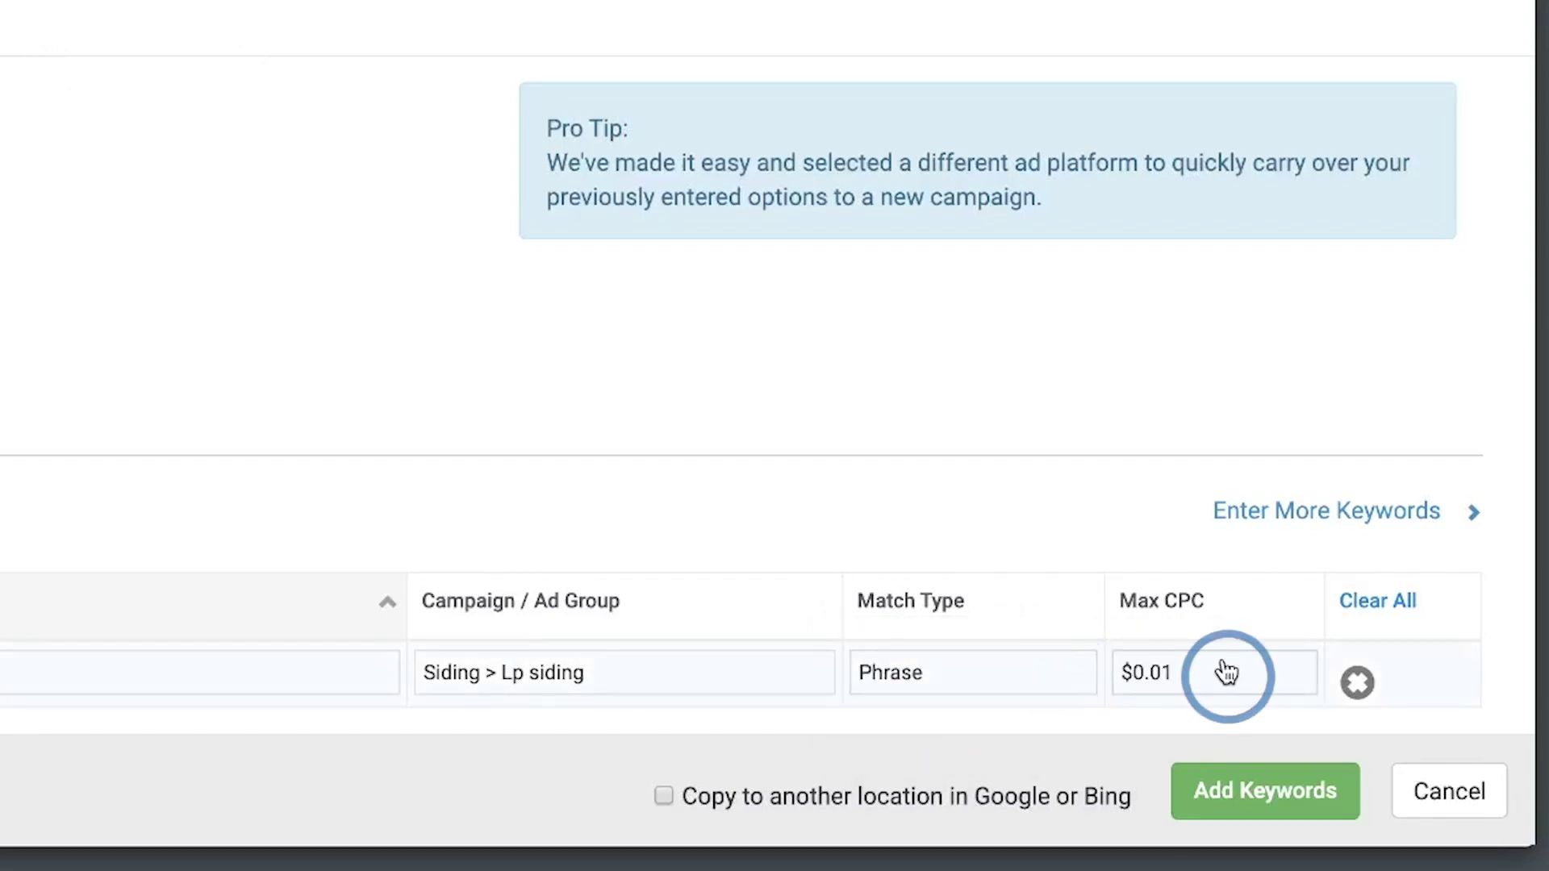
{"action": "key", "text": "BackSpace"}
{"action": "key", "text": "BackSpace"}
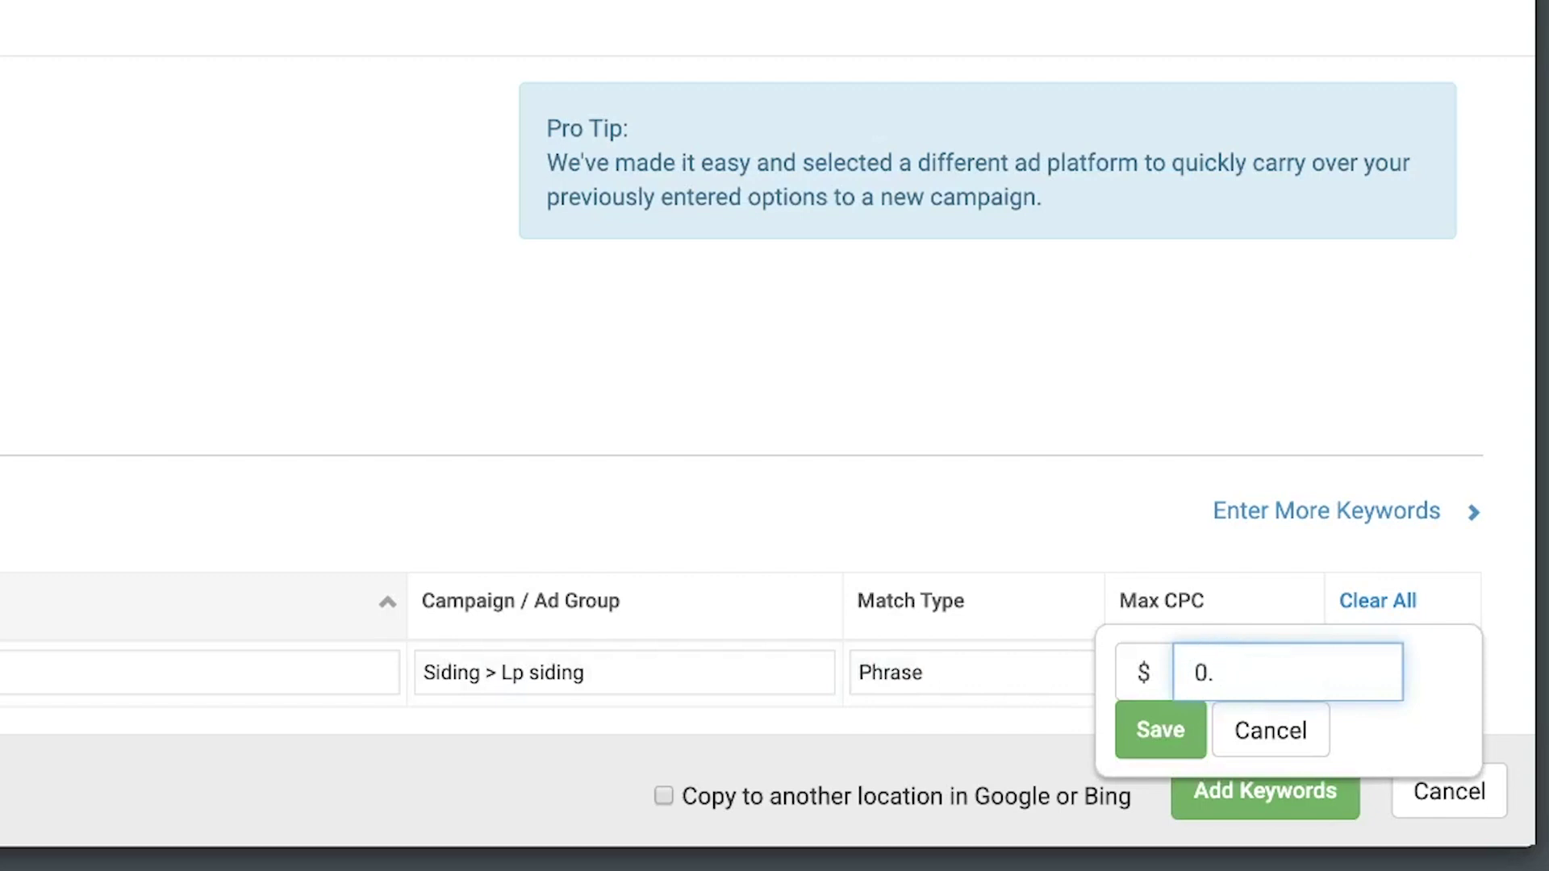
{"action": "key", "text": "BackSpace"}
{"action": "key", "text": "BackSpace"}
{"action": "left_click", "coordinate": [1160, 729]}
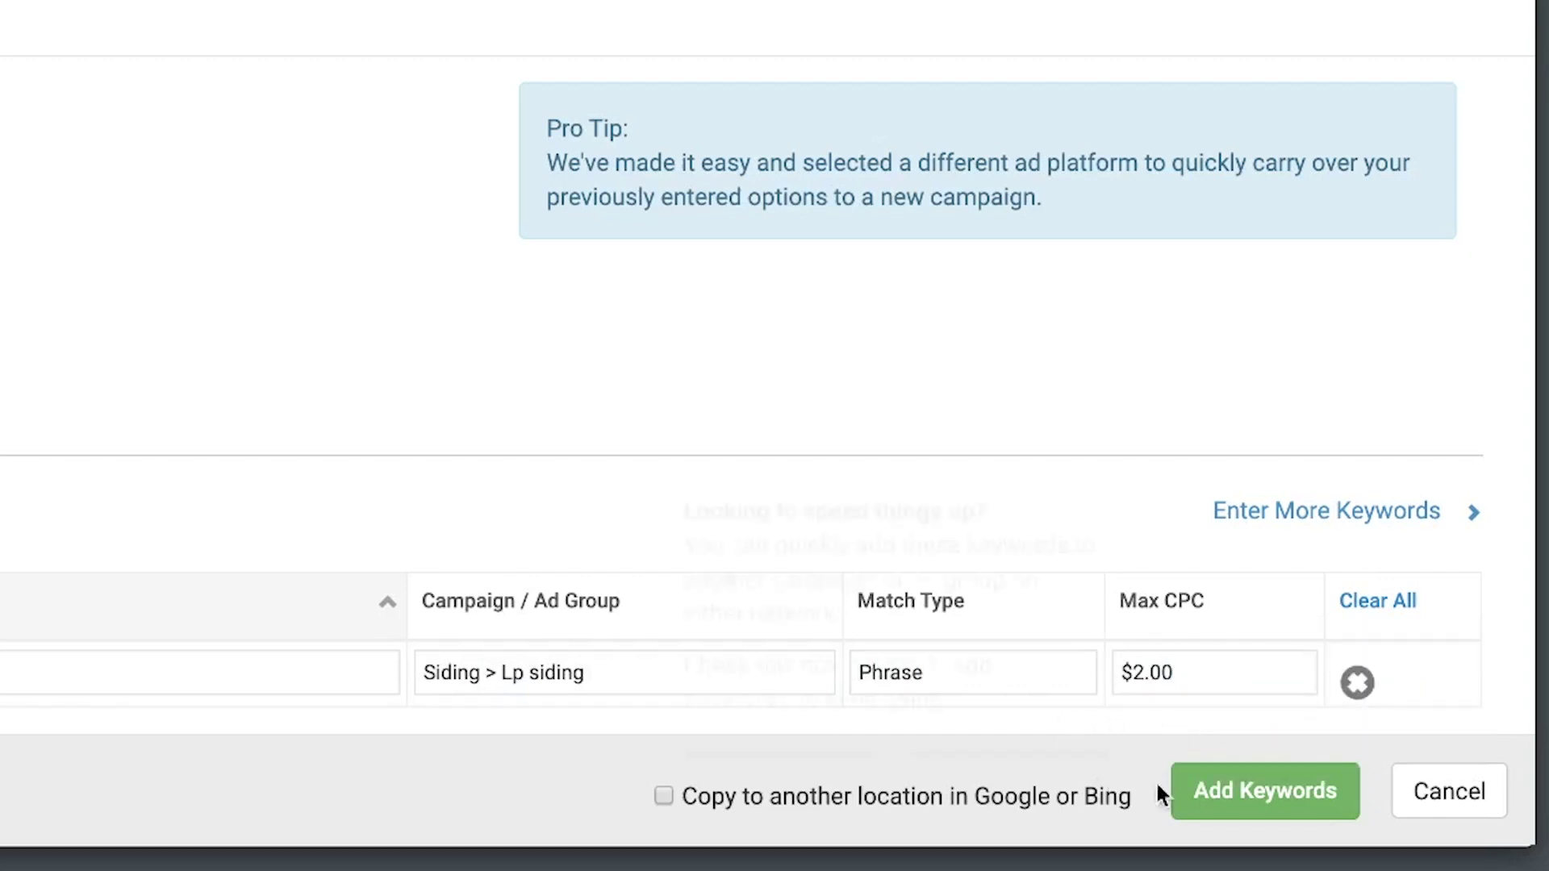
{"action": "left_click", "coordinate": [1220, 789]}
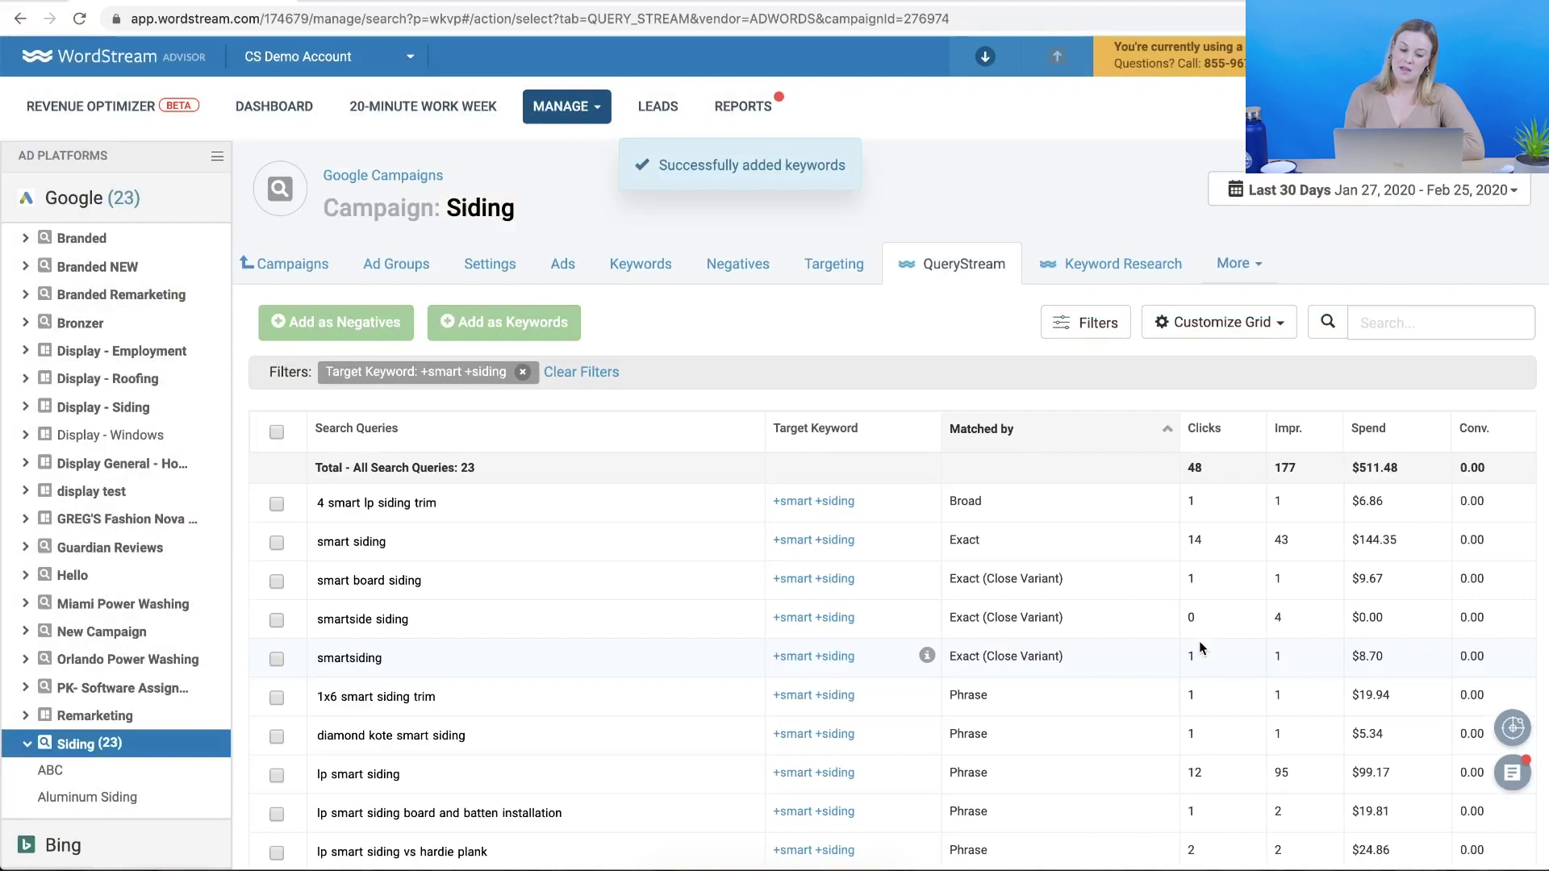
Pick 'reviews' from the 'smart siding reviews' query as a Phrase negative for Siding > Lp siding
{"action": "scroll", "coordinate": [915, 584], "scroll_direction": "down", "scroll_amount": 2}
{"action": "scroll", "coordinate": [915, 584], "scroll_direction": "down", "scroll_amount": 3}
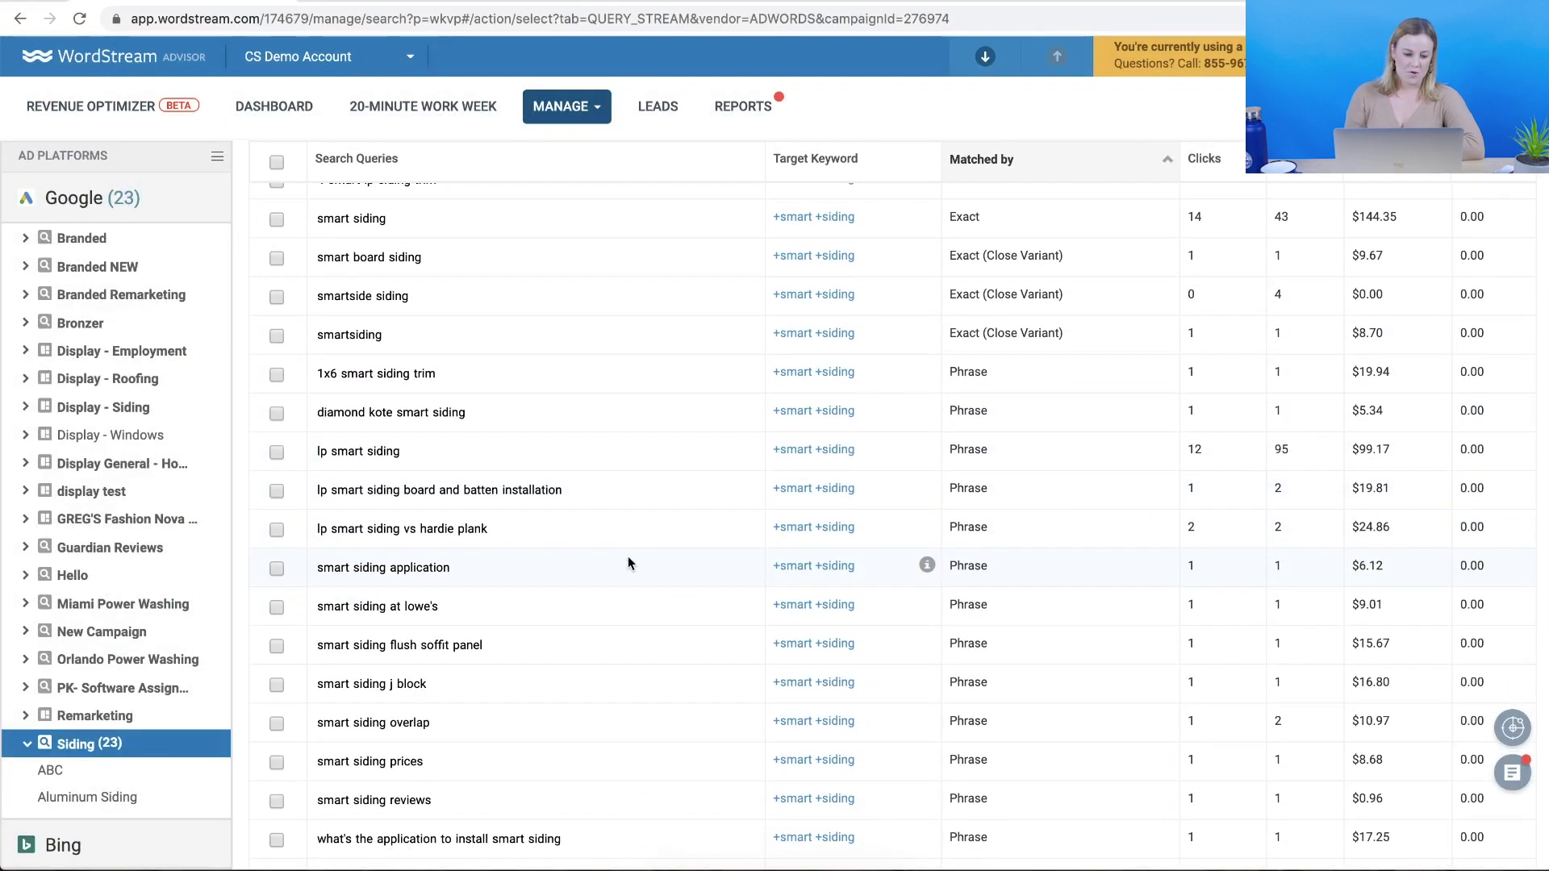
{"action": "scroll", "coordinate": [622, 557], "scroll_direction": "down", "scroll_amount": 4}
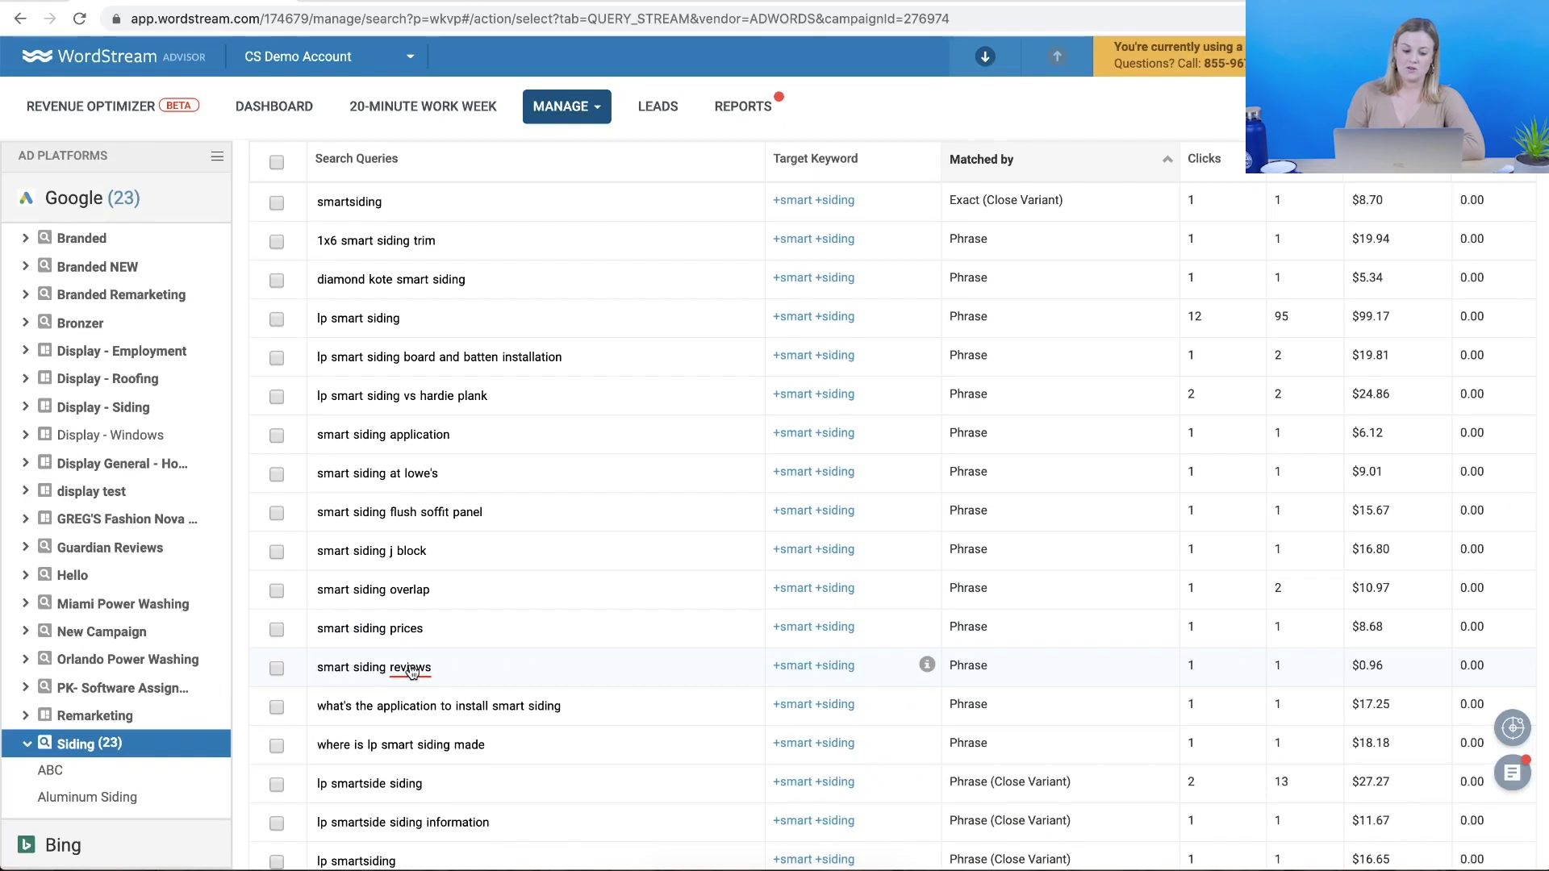
{"action": "left_click", "coordinate": [412, 671]}
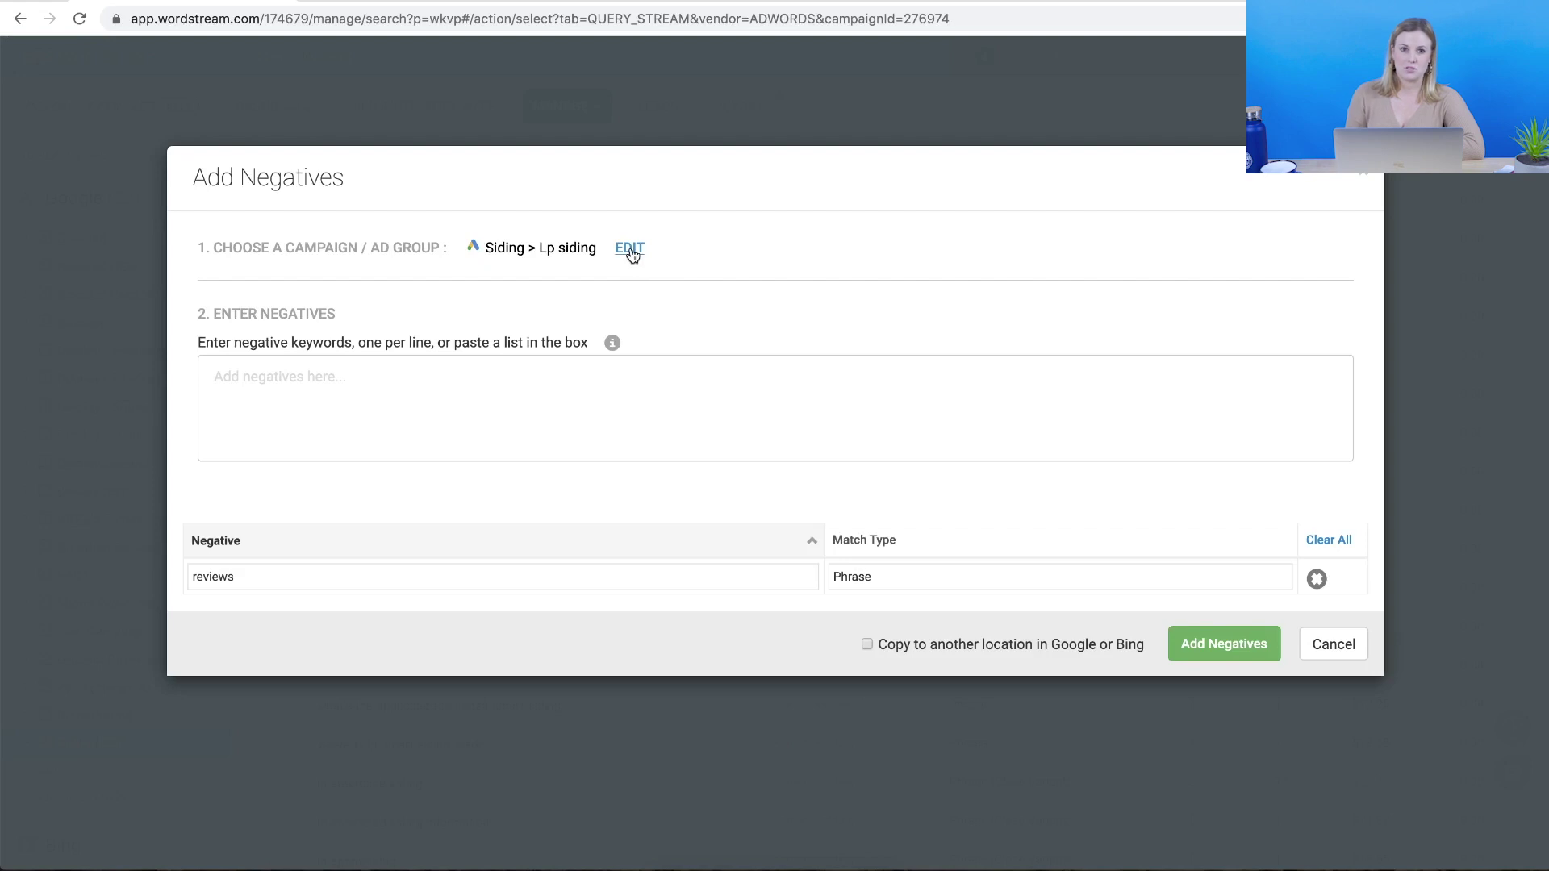
Apply the 'reviews' Phrase negative to all 58 Google campaigns and submit it
{"action": "left_click", "coordinate": [629, 249]}
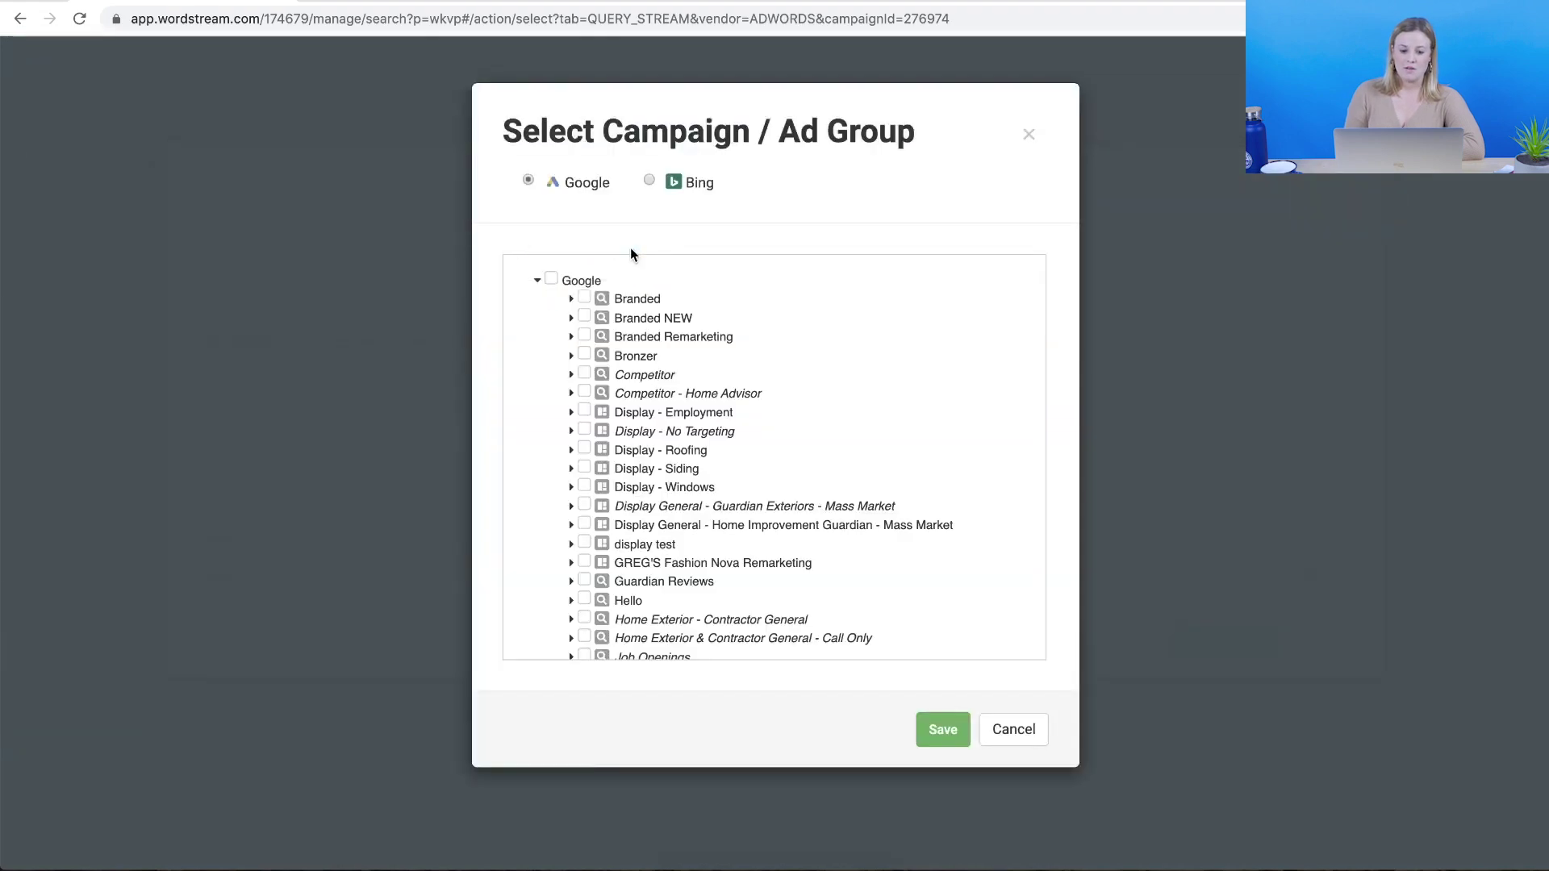
{"action": "left_click", "coordinate": [553, 282]}
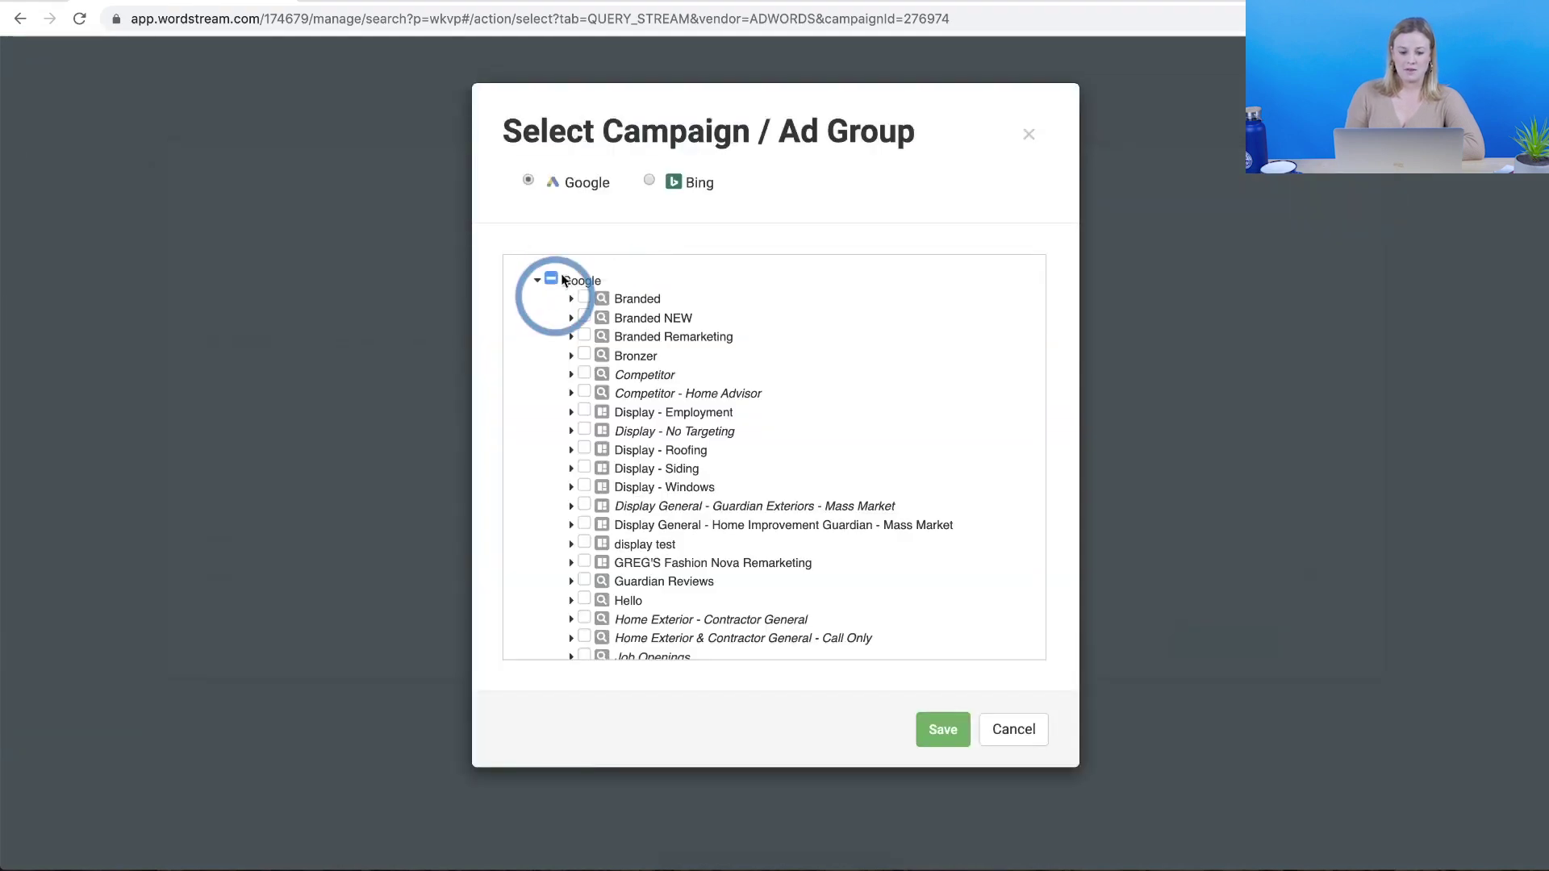
{"action": "left_click", "coordinate": [554, 281]}
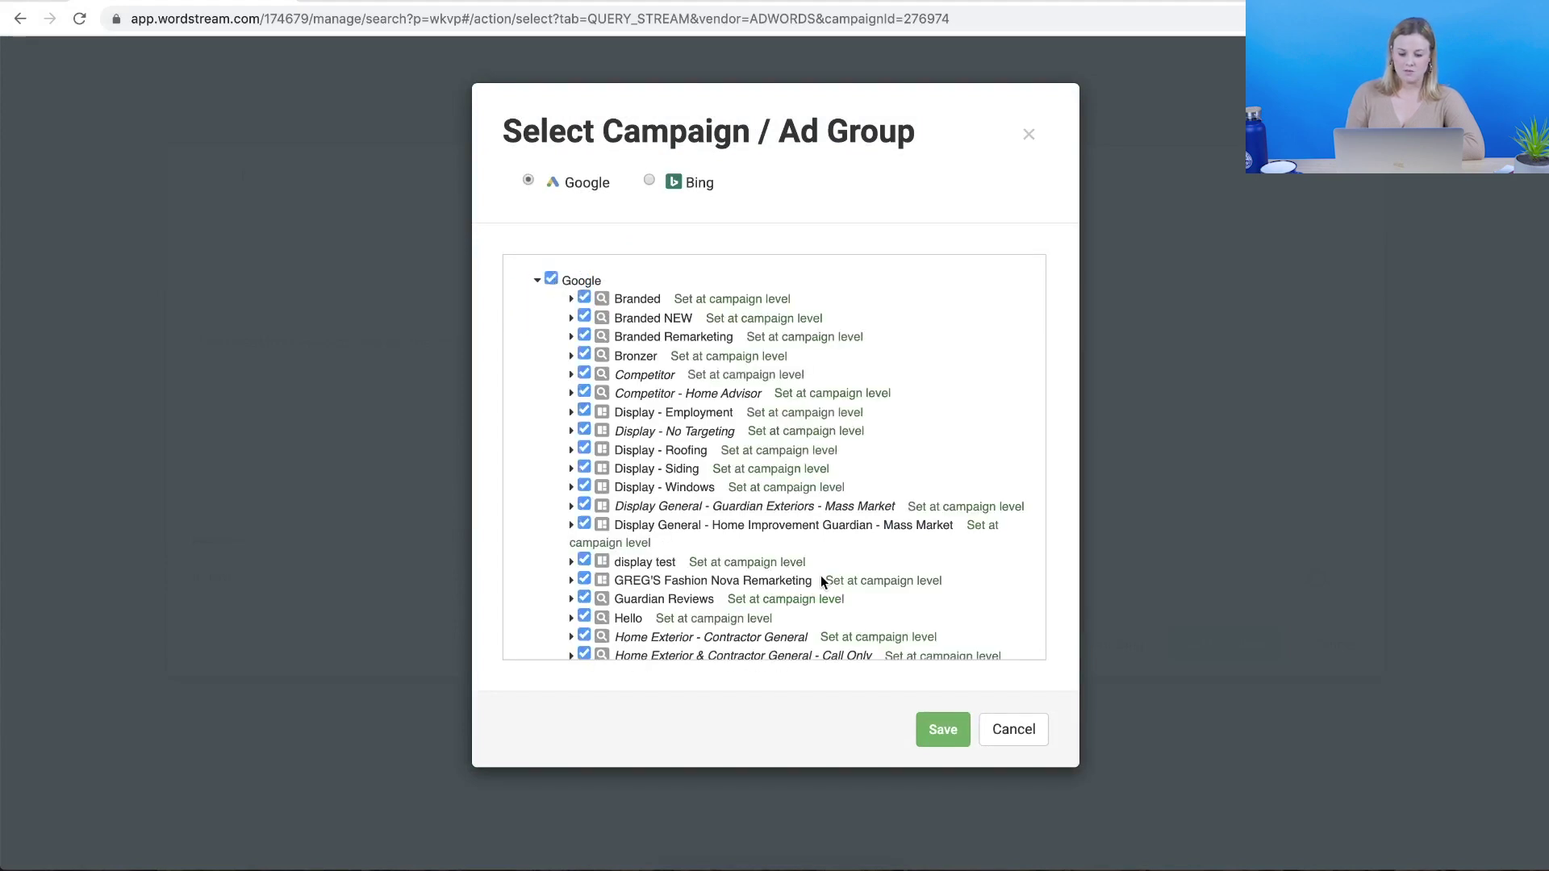
{"action": "left_click", "coordinate": [938, 729]}
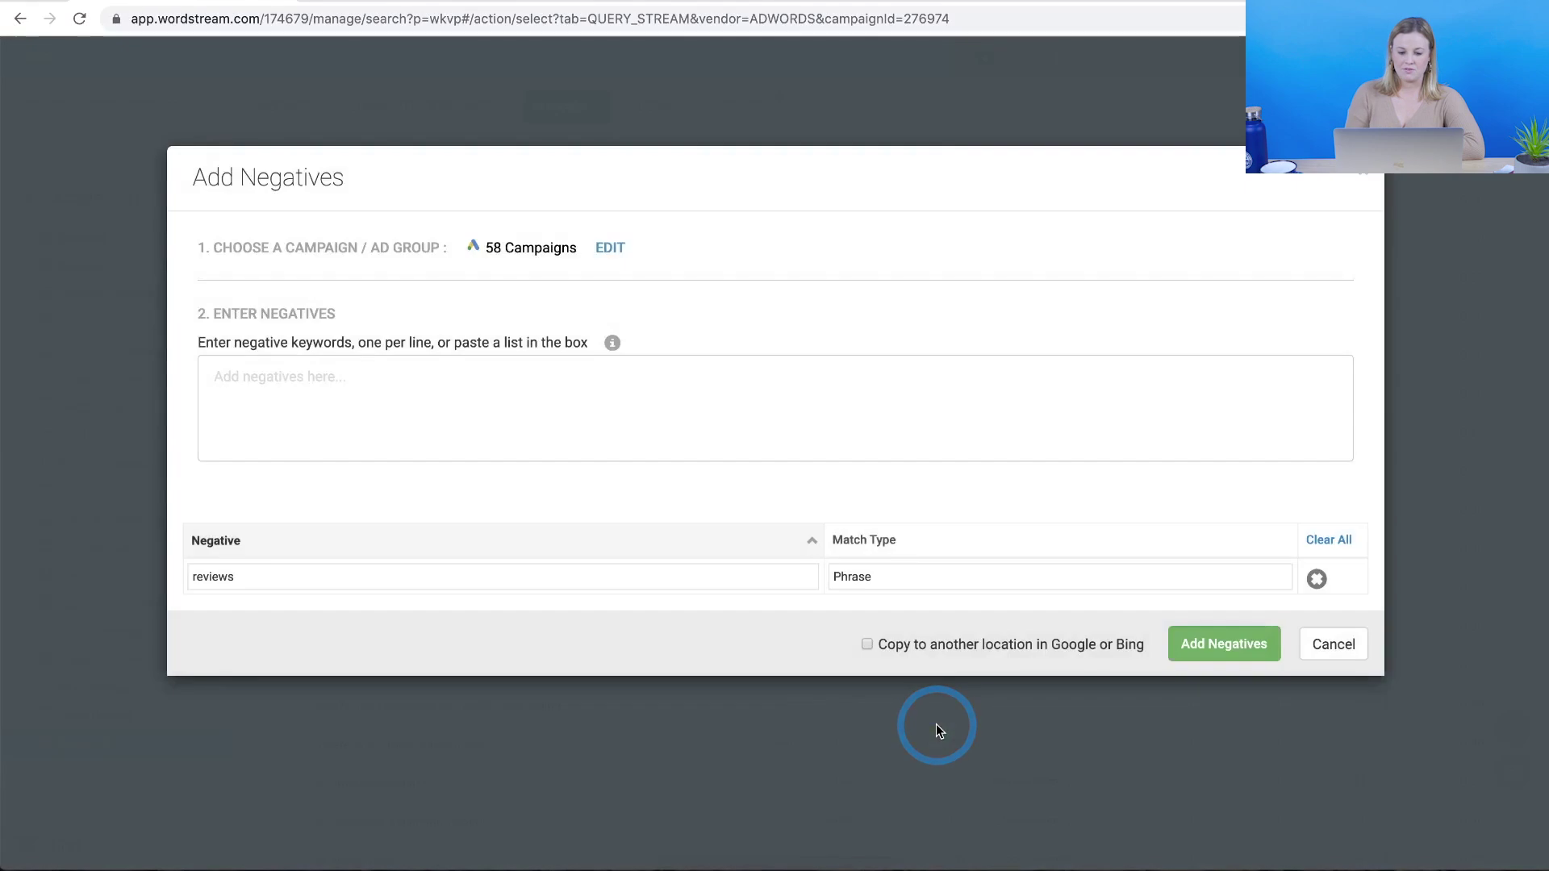
{"action": "left_click", "coordinate": [1206, 652]}
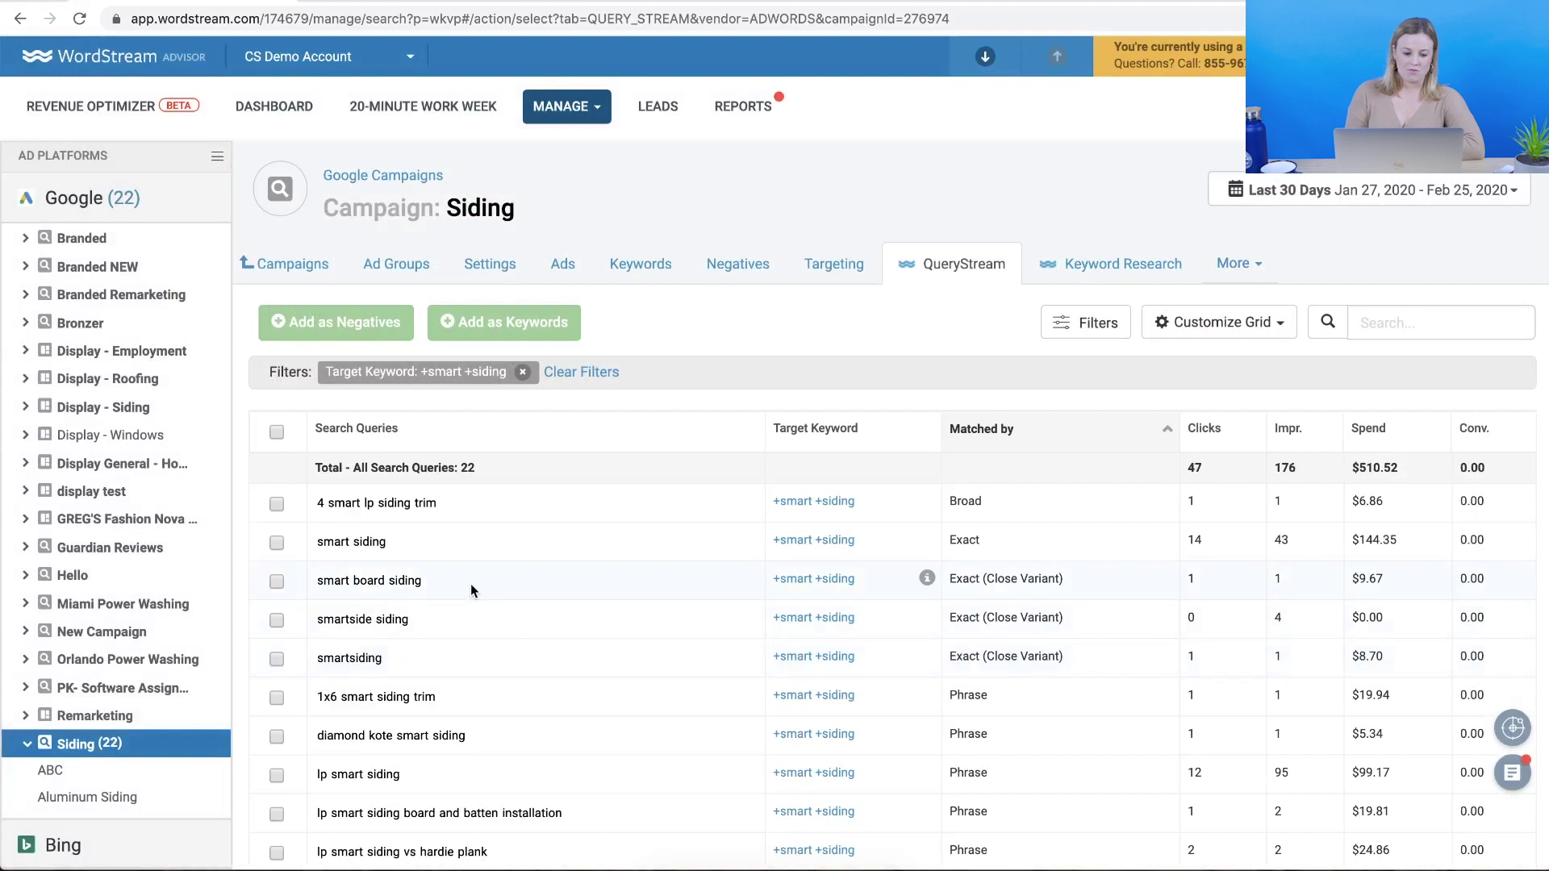
Hide already-added queries again, leaving 16 +smart +siding queries at $221.36 spend
{"action": "scroll", "coordinate": [471, 584], "scroll_direction": "down", "scroll_amount": 1}
{"action": "scroll", "coordinate": [471, 583], "scroll_direction": "down", "scroll_amount": 5}
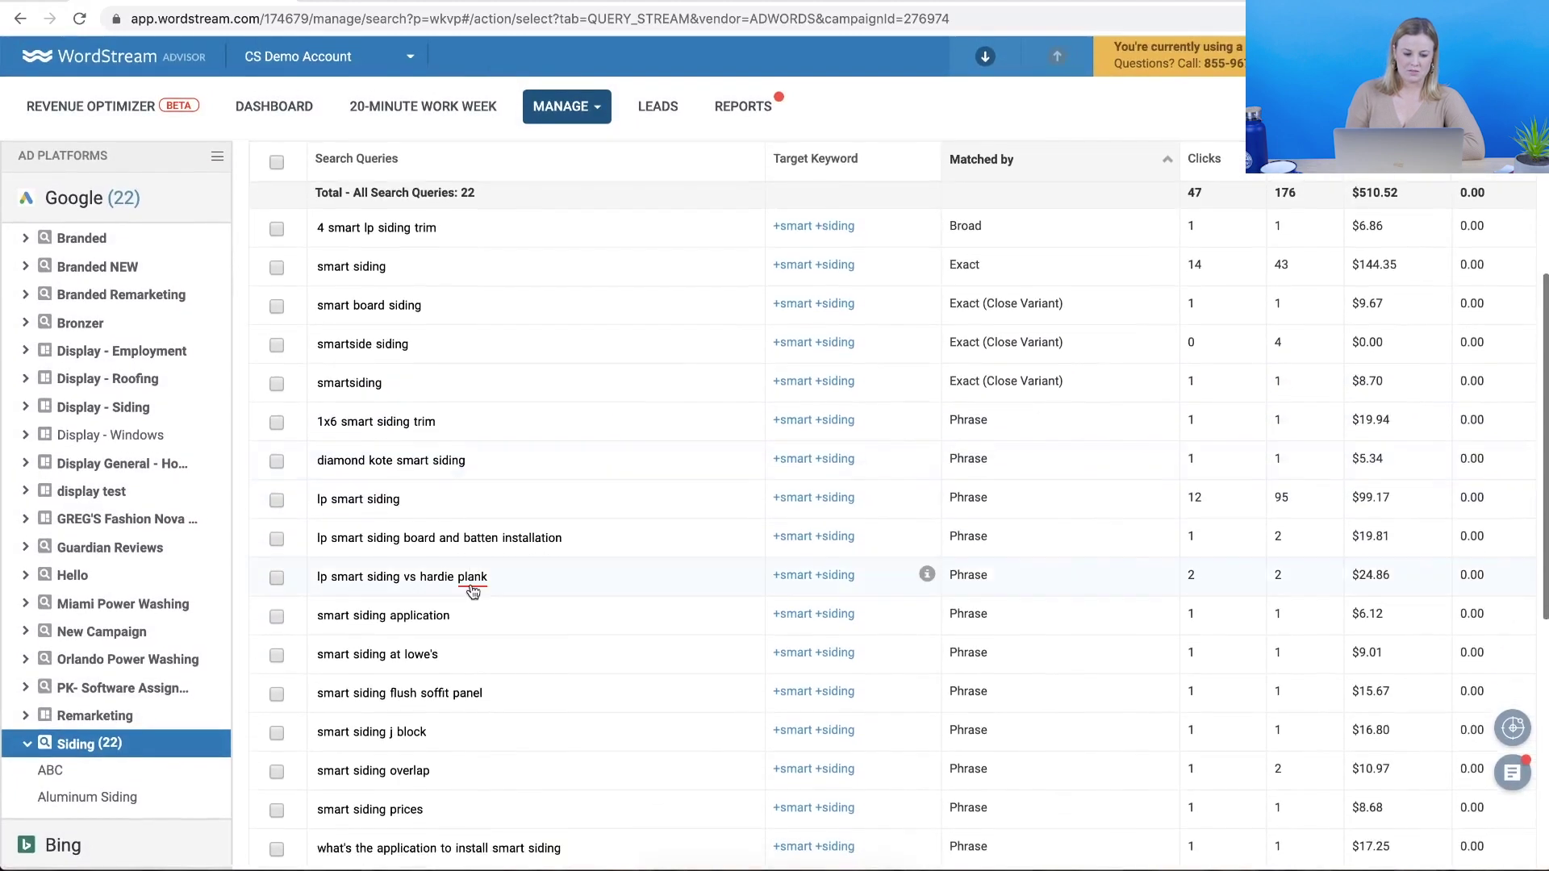
{"action": "scroll", "coordinate": [471, 591], "scroll_direction": "down", "scroll_amount": 3}
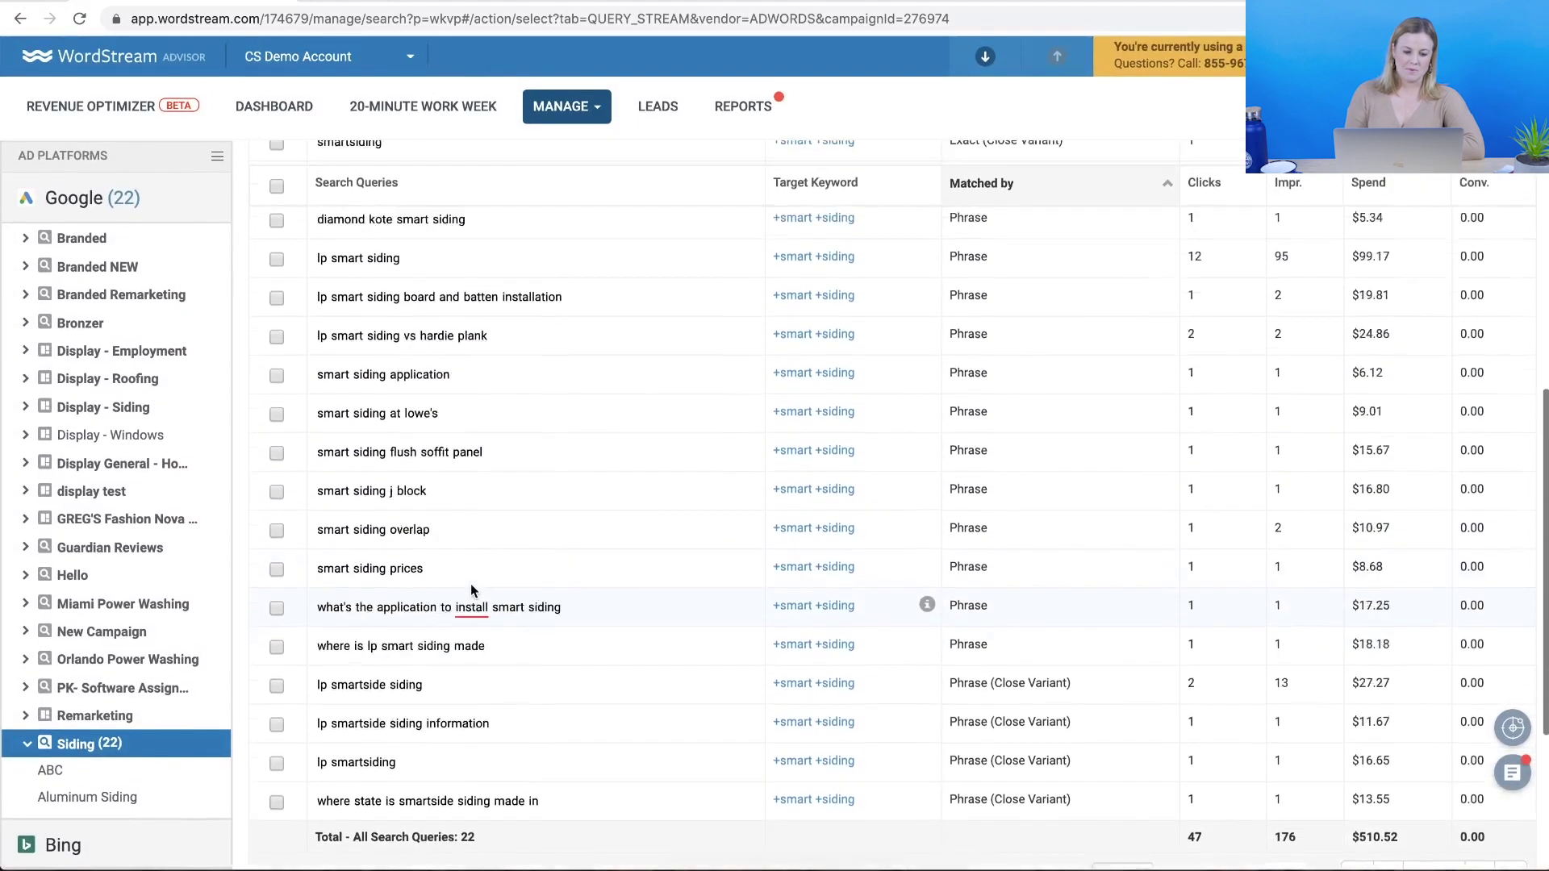
{"action": "scroll", "coordinate": [471, 591], "scroll_direction": "up", "scroll_amount": 3}
{"action": "scroll", "coordinate": [473, 592], "scroll_direction": "up", "scroll_amount": 5}
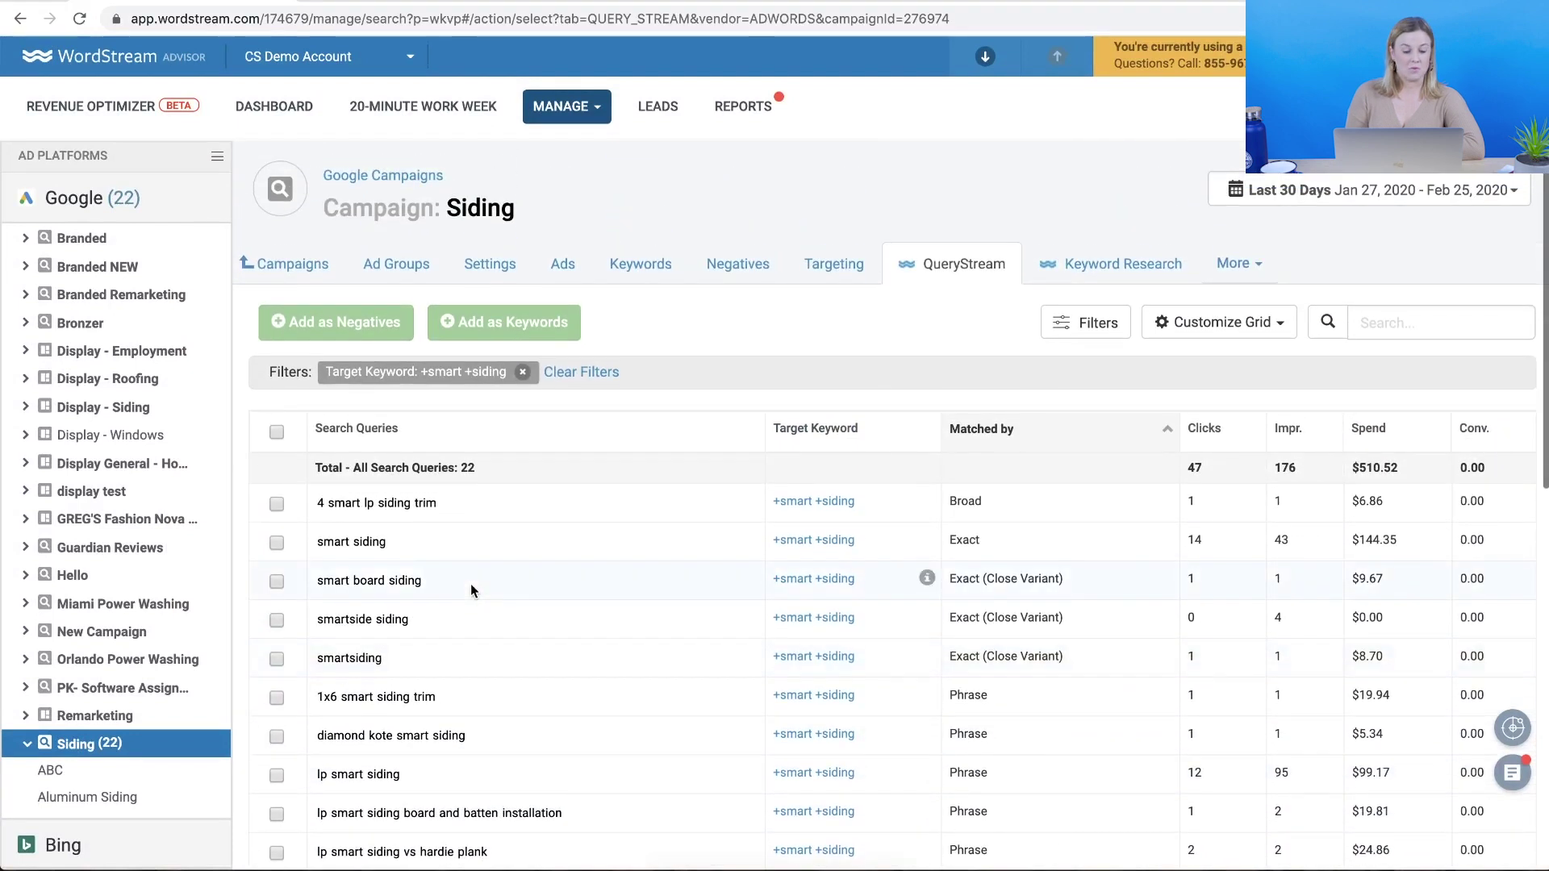
{"action": "left_click", "coordinate": [1067, 326]}
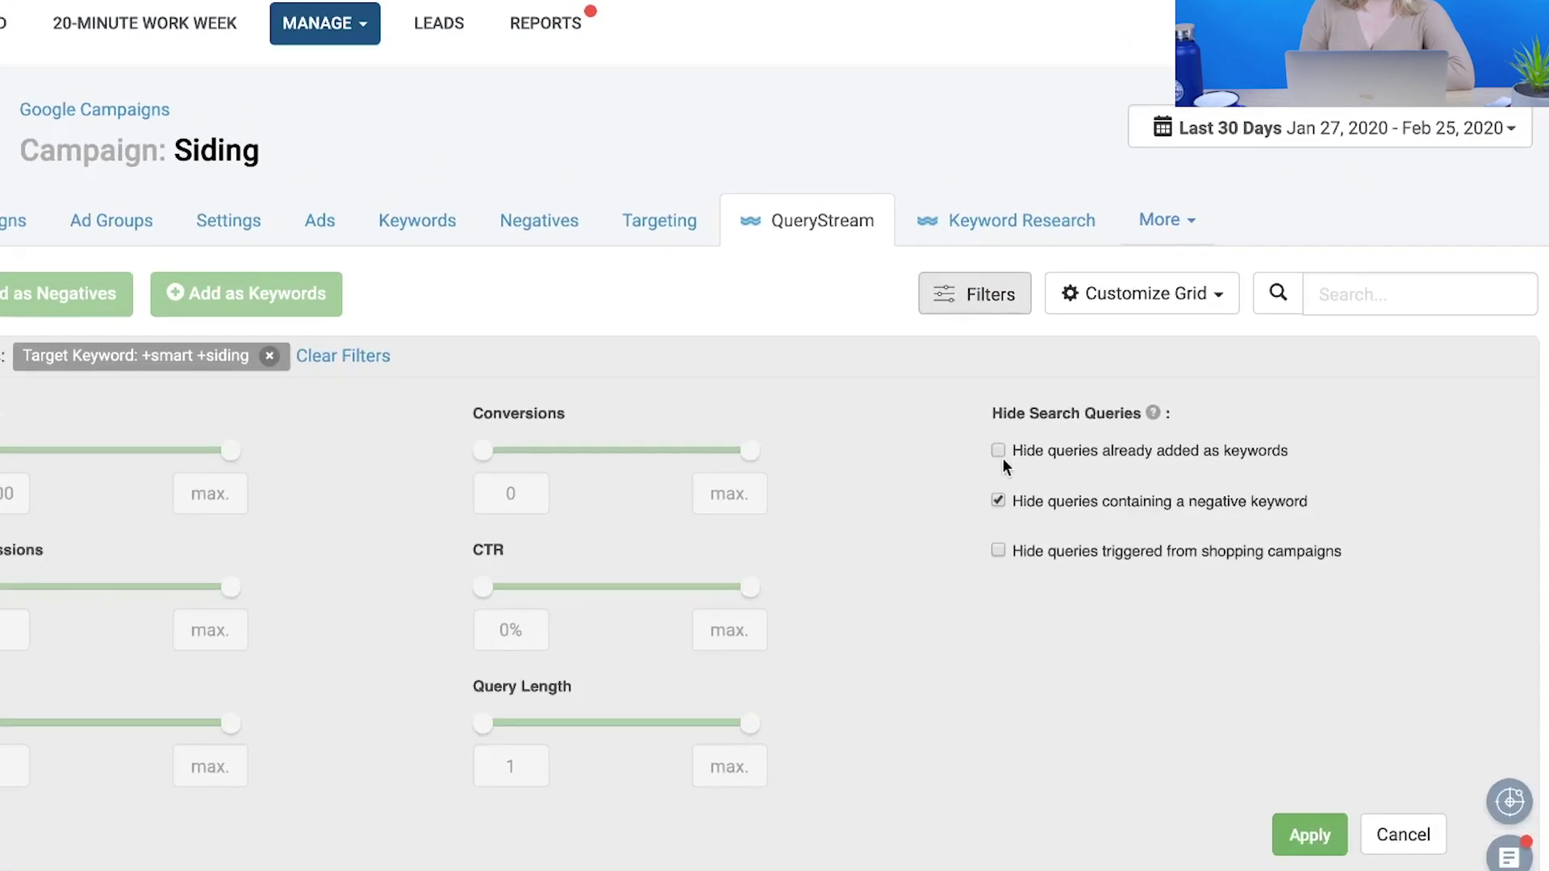
{"action": "left_click", "coordinate": [785, 458]}
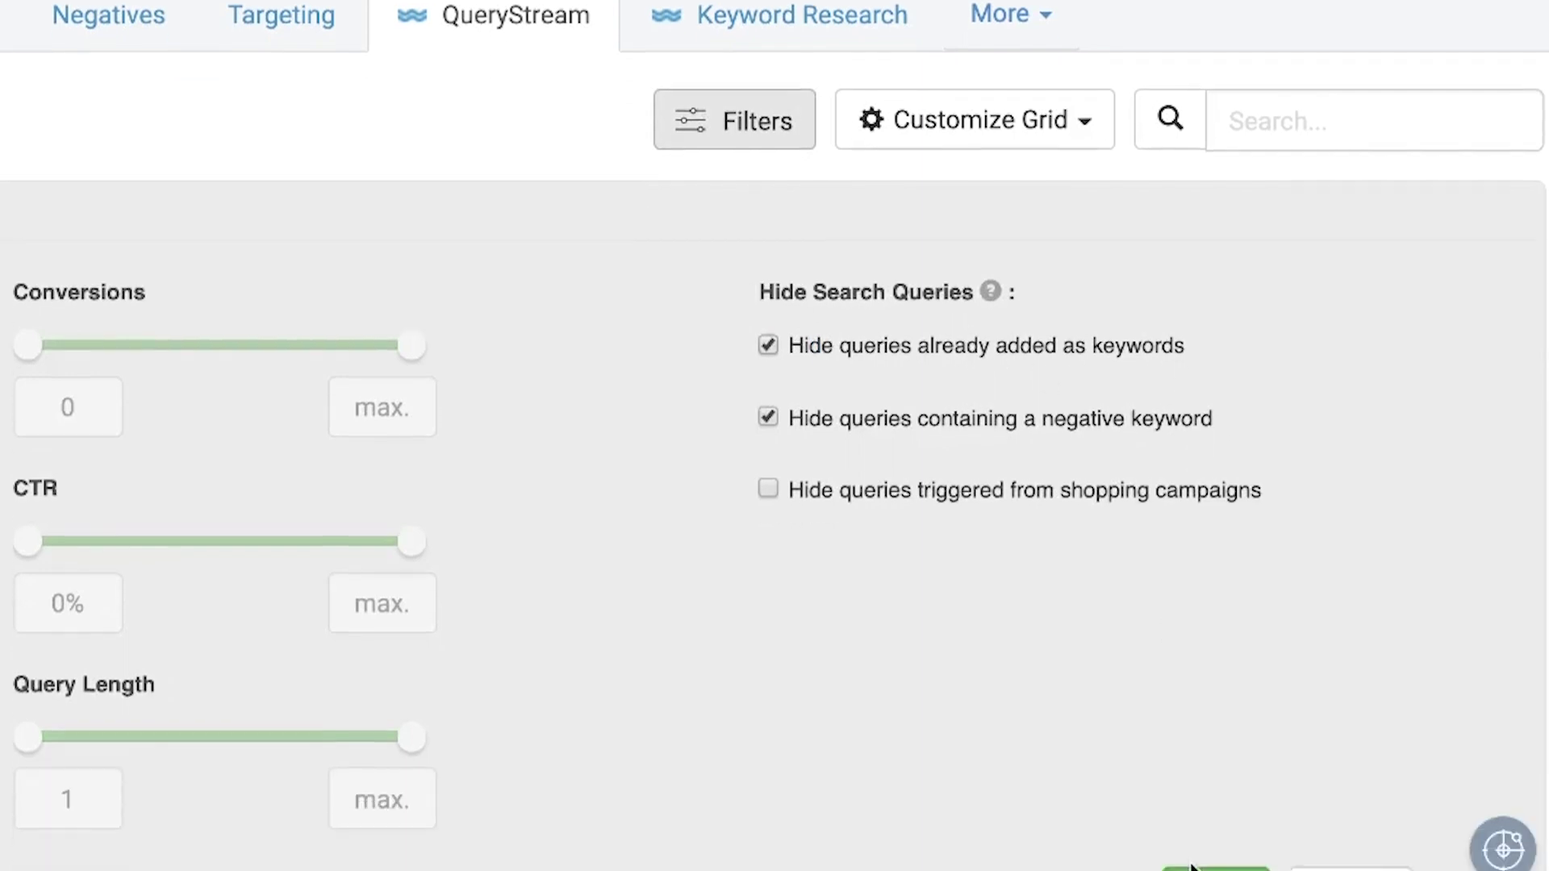
{"action": "left_click", "coordinate": [1208, 672]}
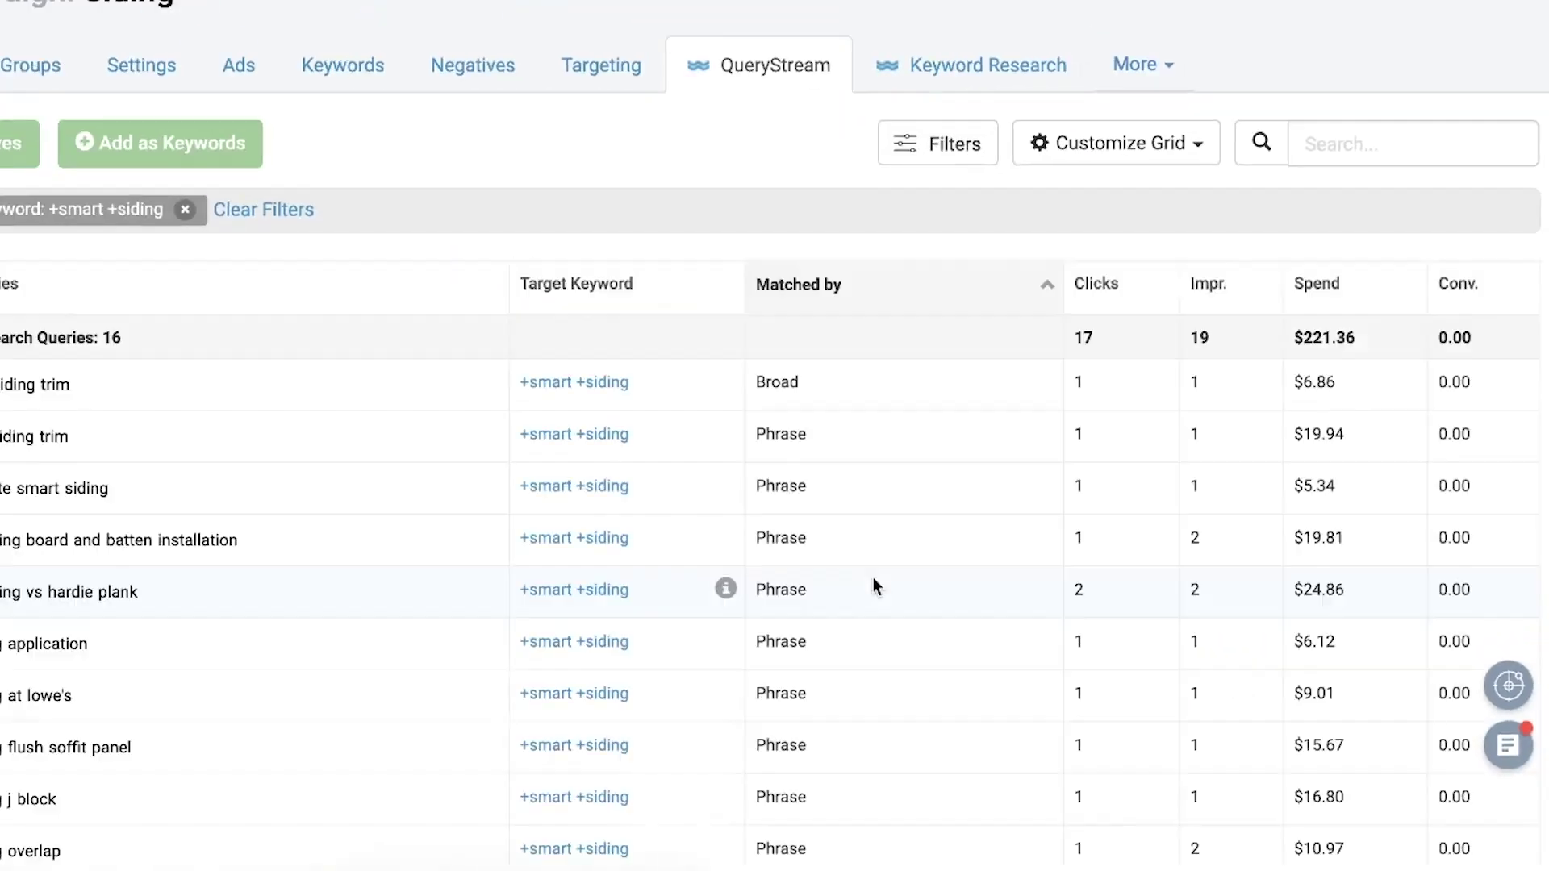